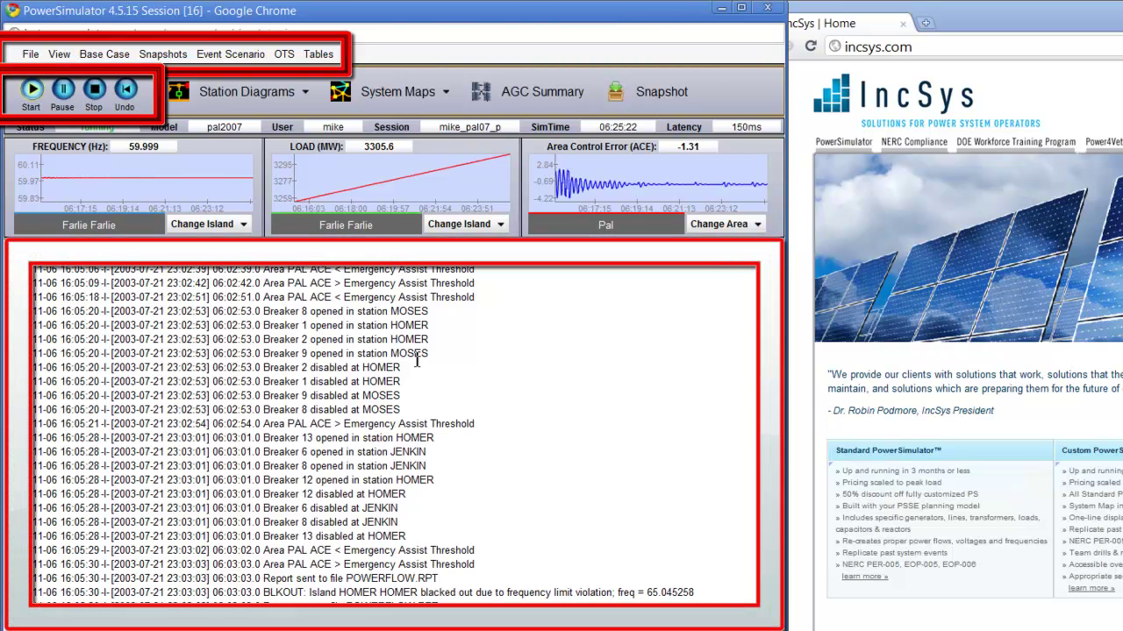
# Step: Load the 6:00am shared base case and start the simulation running
pyautogui.click(104, 54)
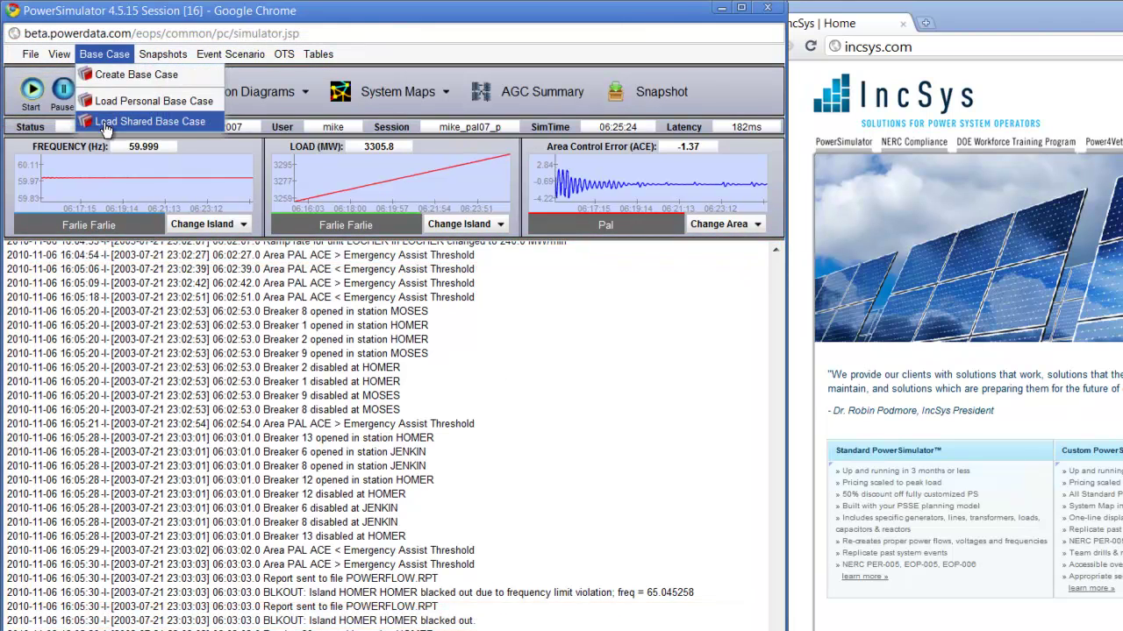
pyautogui.click(149, 117)
pyautogui.click(253, 356)
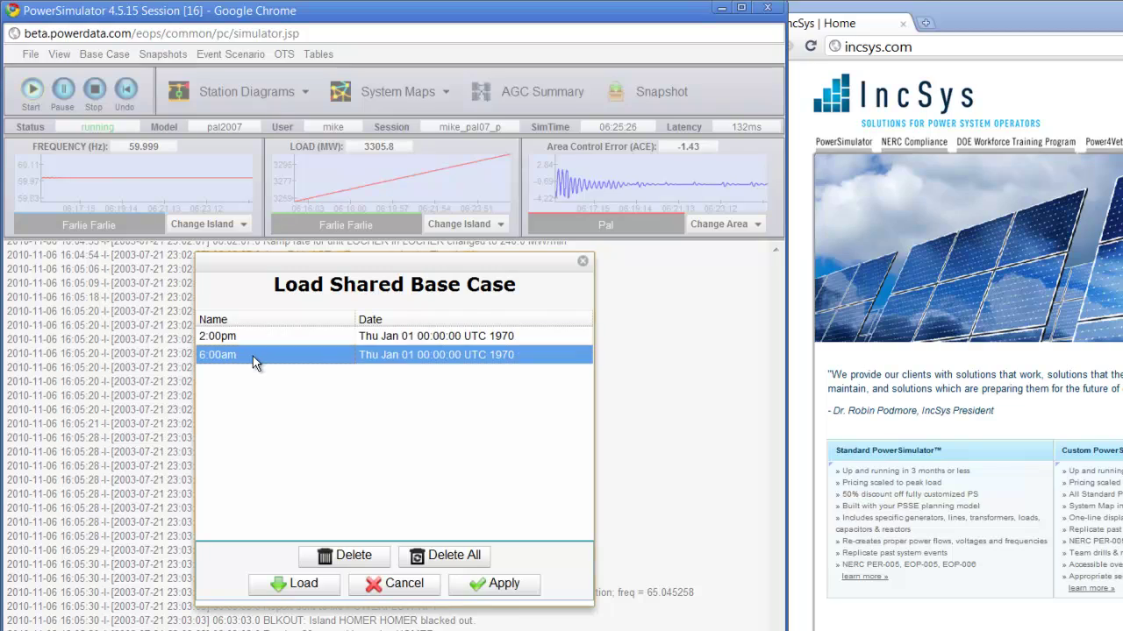
pyautogui.click(290, 584)
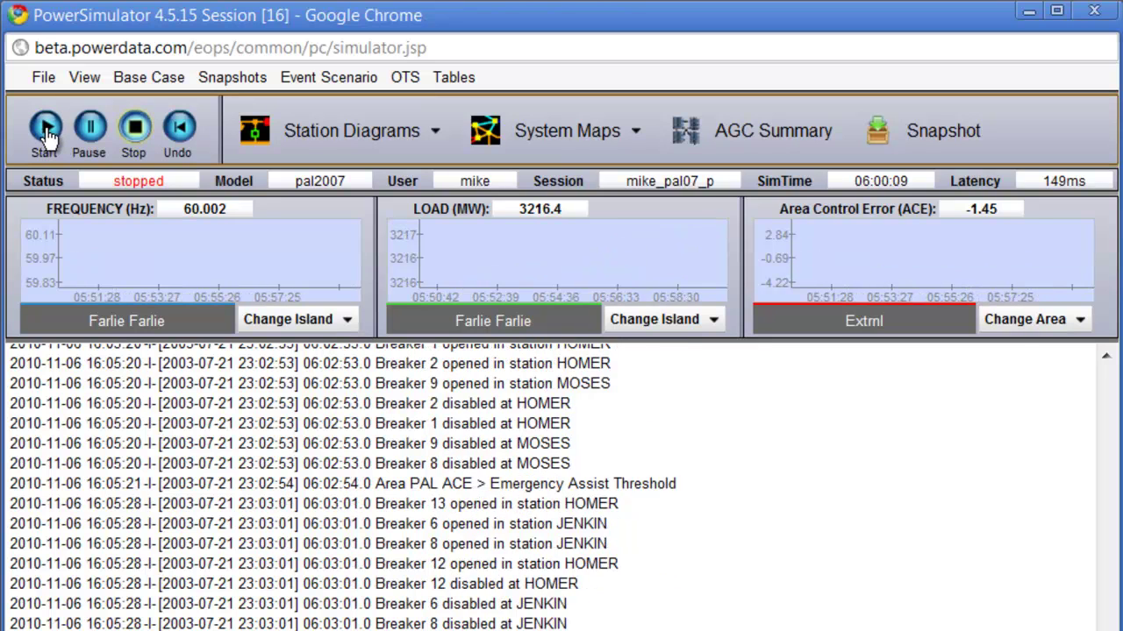
pyautogui.click(47, 132)
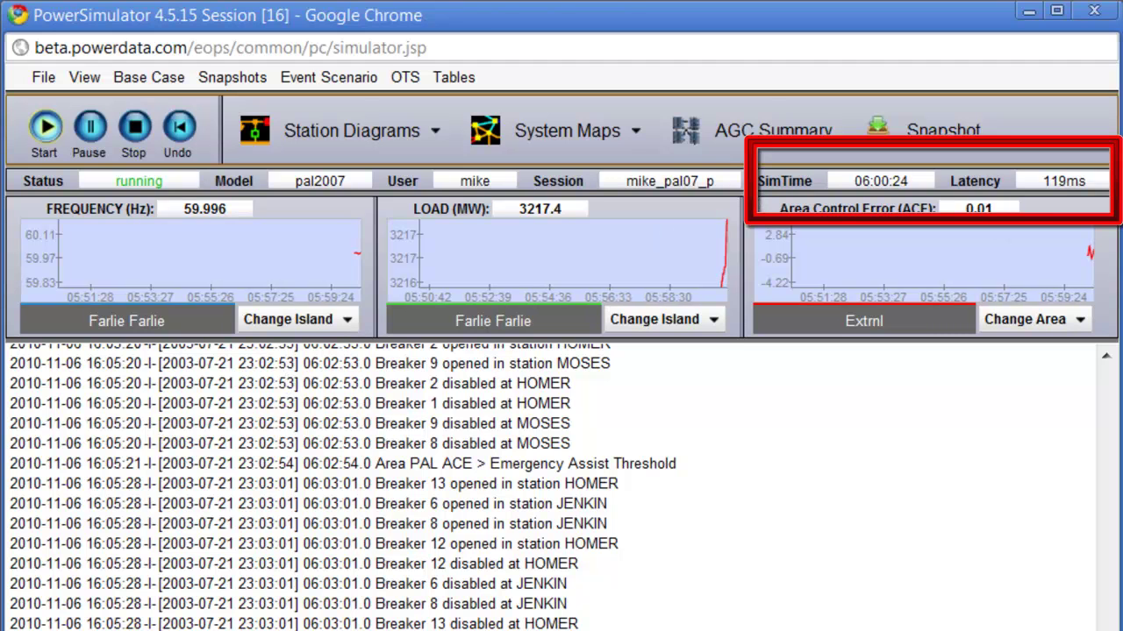
# Step: Review the island choices for the frequency and load trends without changing them
pyautogui.click(346, 321)
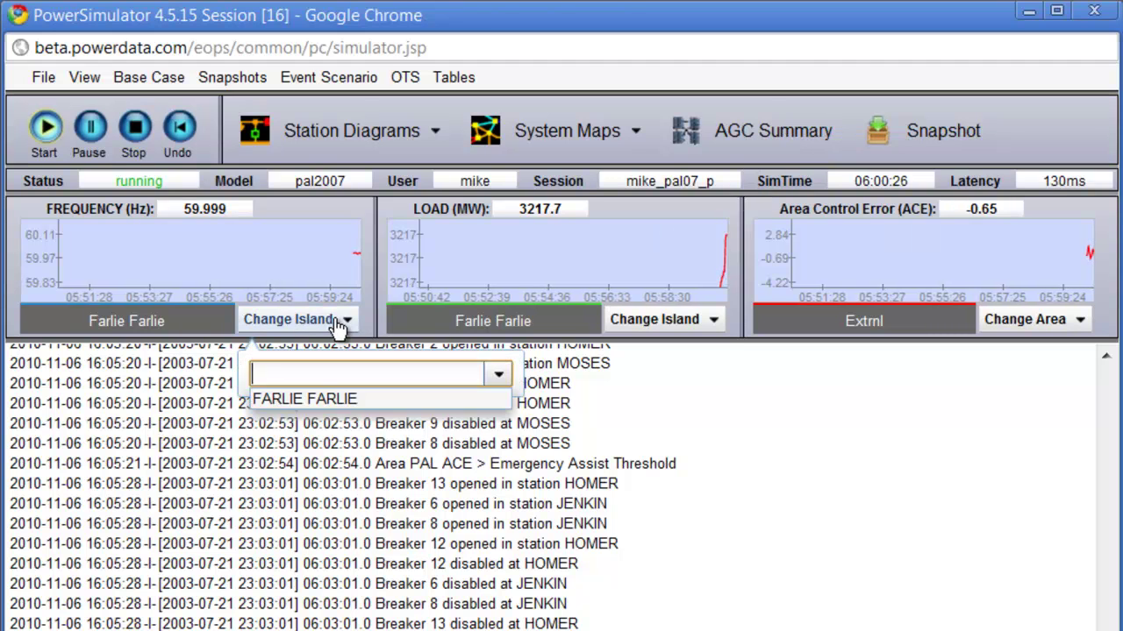
pyautogui.click(346, 321)
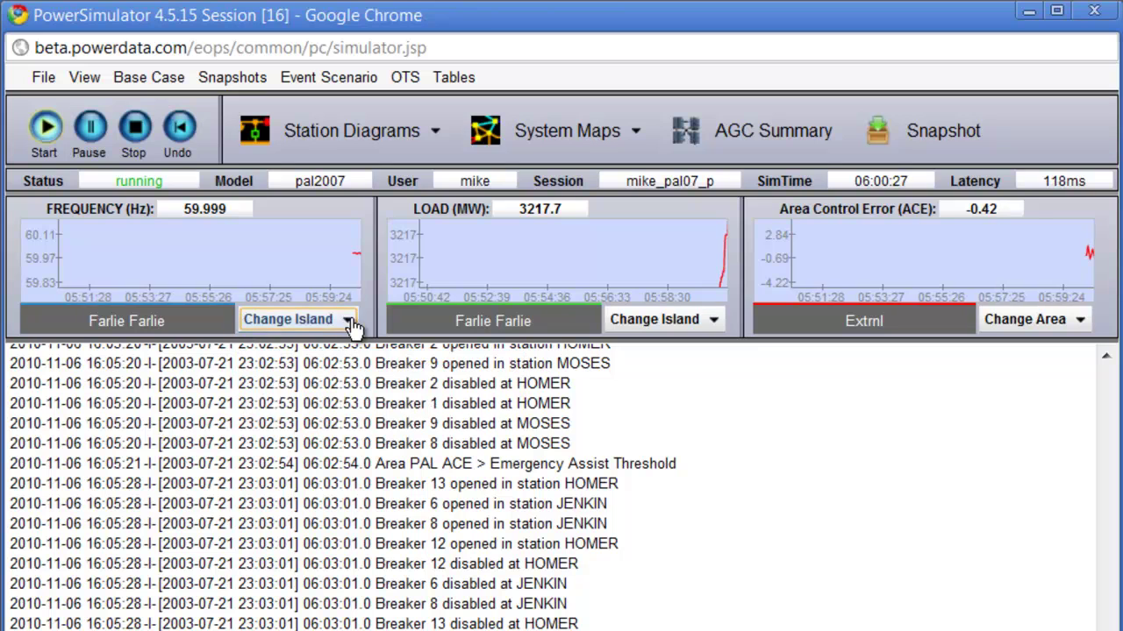
pyautogui.click(714, 321)
pyautogui.click(716, 322)
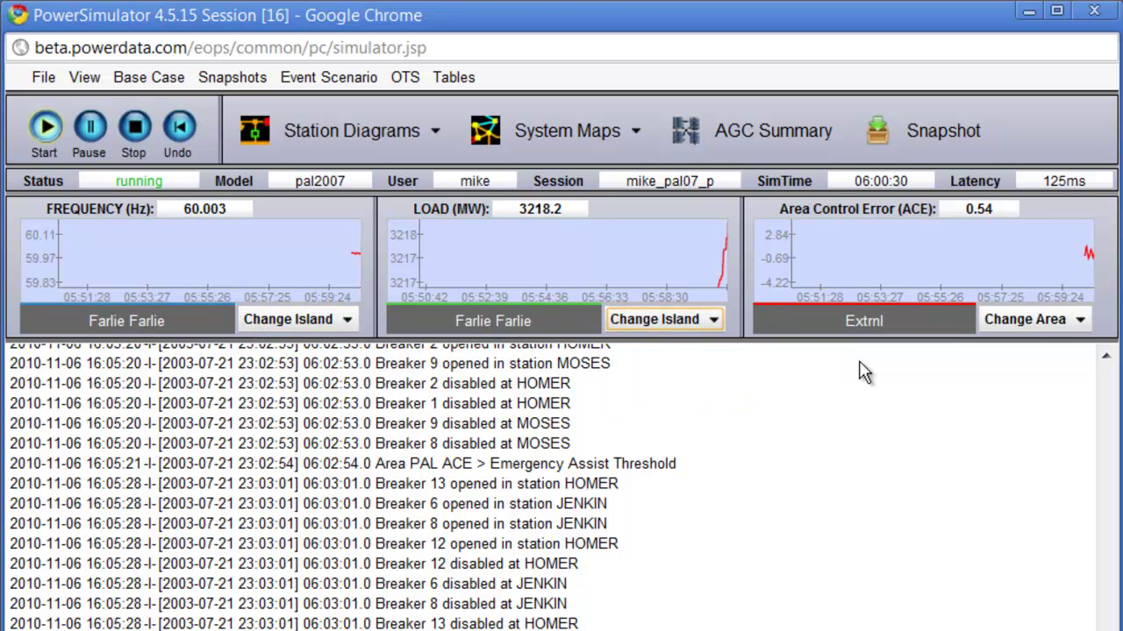
# Step: Switch the ACE trend to the PAL control area and bring up the AGC summary
pyautogui.click(1079, 323)
pyautogui.click(1028, 421)
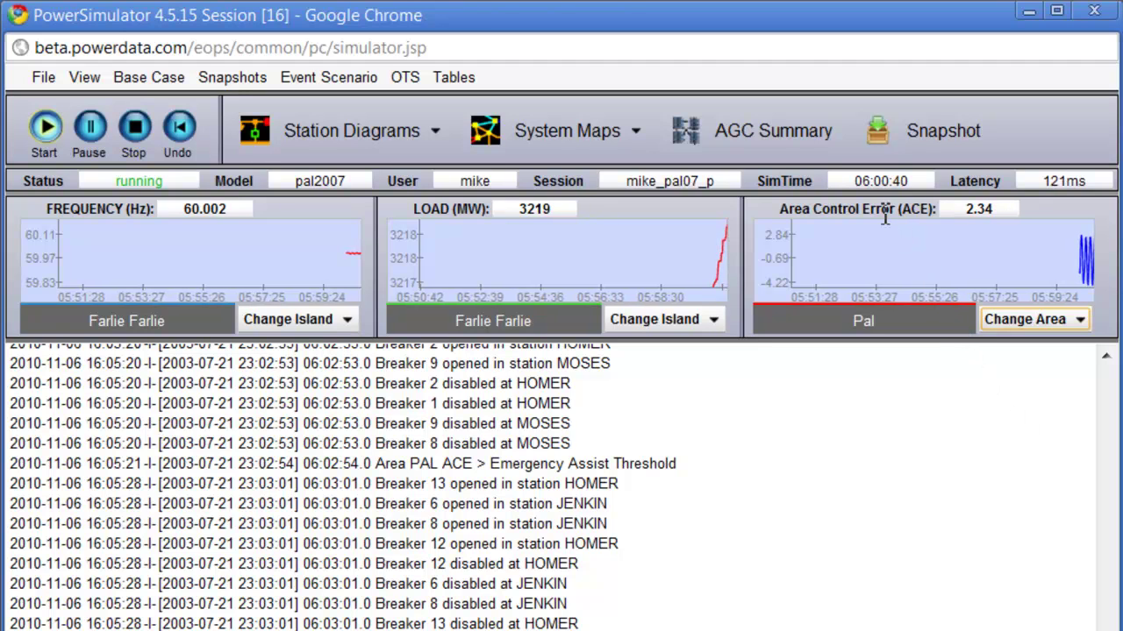
pyautogui.click(771, 132)
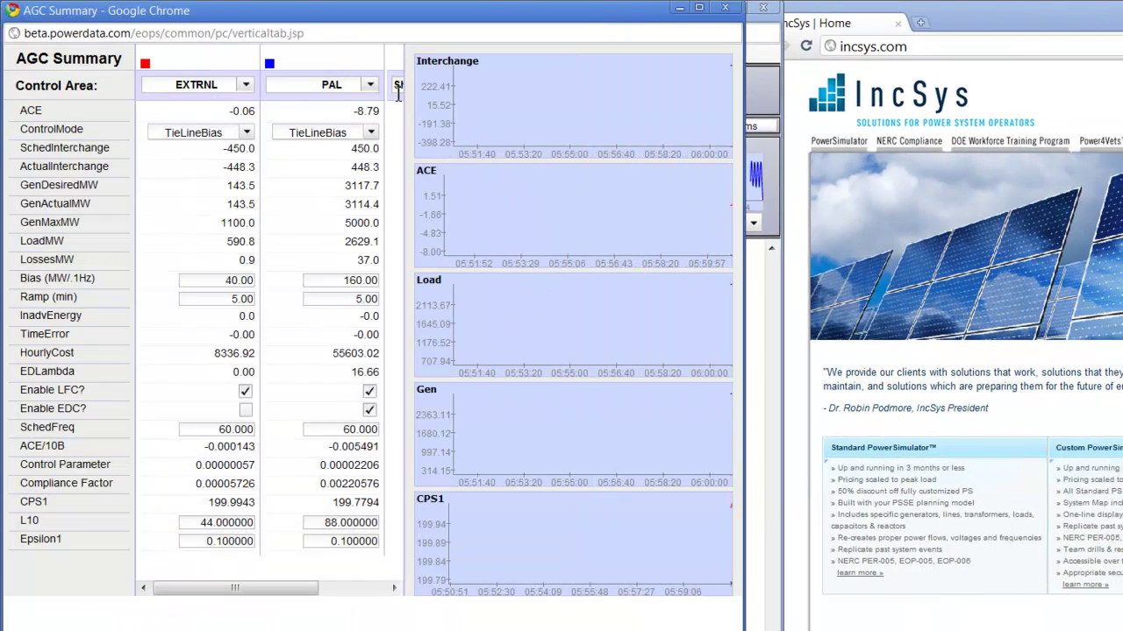
# Step: Add an EXTRNL area column beside PAL in the AGC summary, then close it
pyautogui.moveTo(278, 600); pyautogui.dragTo(345, 599)
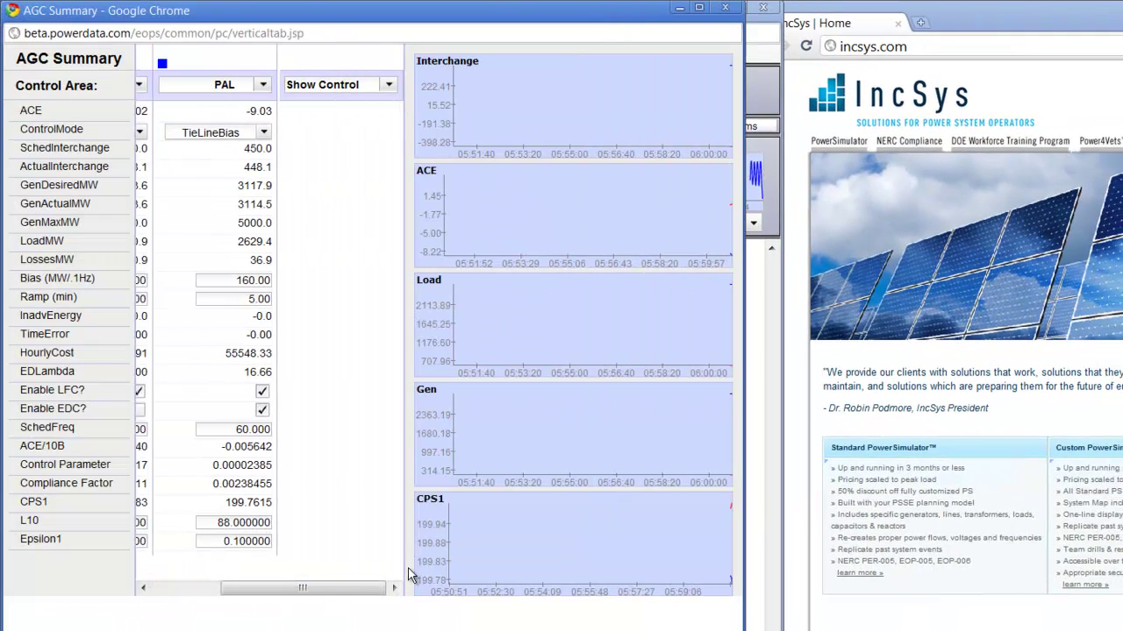
pyautogui.click(388, 86)
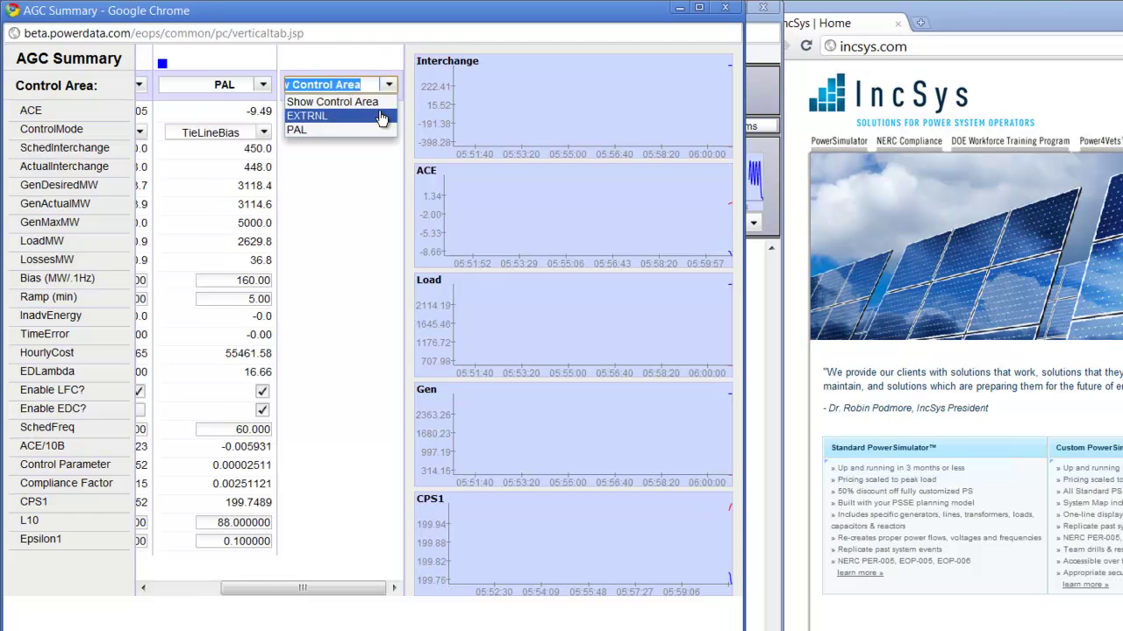
pyautogui.click(379, 113)
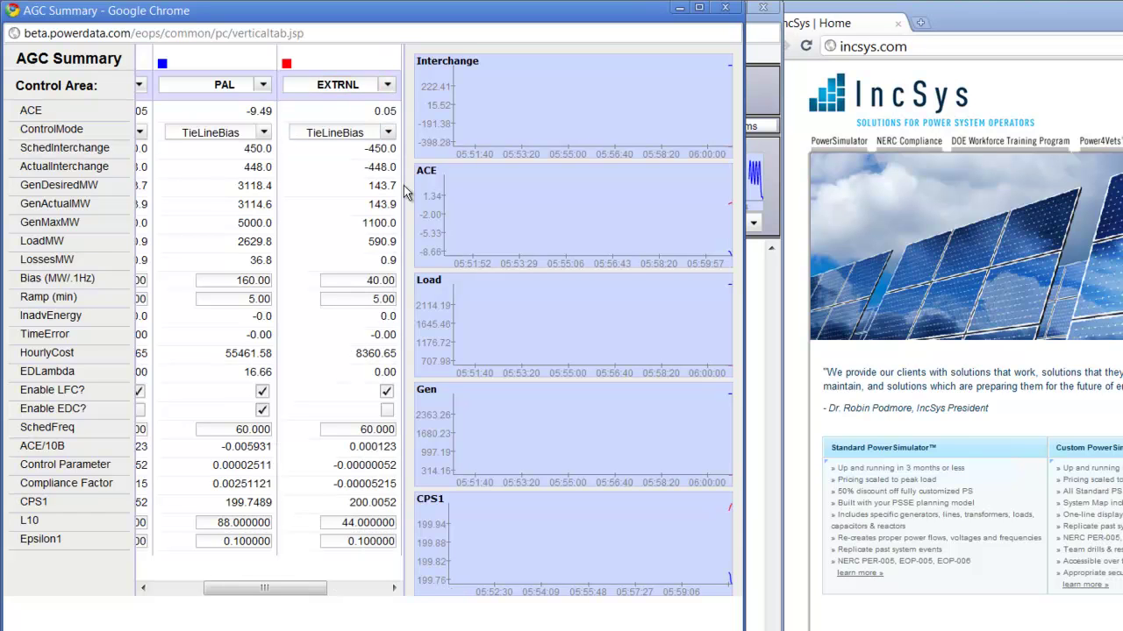
pyautogui.click(725, 8)
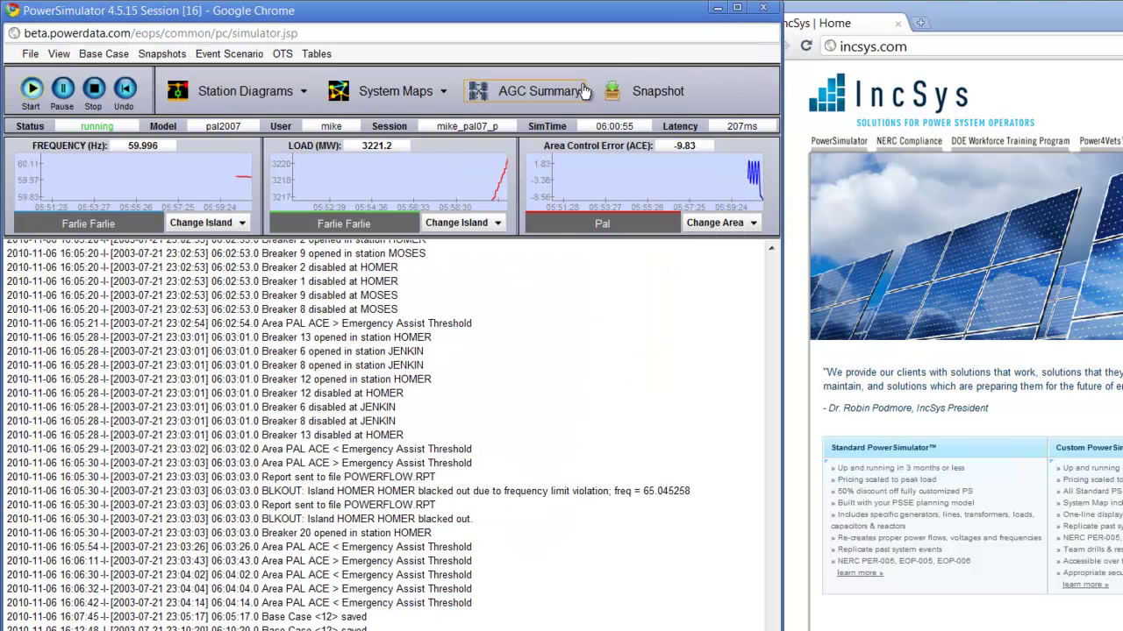
# Step: Open the system map, pan to HOMER, and view then dismiss the HOMER station popup
pyautogui.click(399, 99)
pyautogui.click(386, 146)
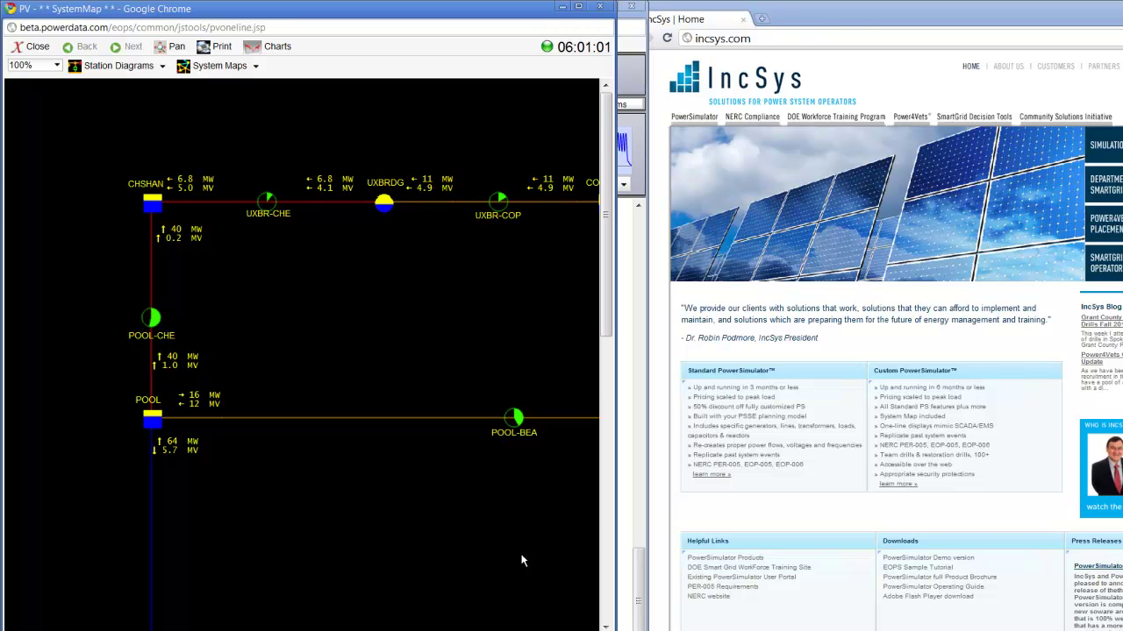
pyautogui.moveTo(526, 561); pyautogui.dragTo(233, 368)
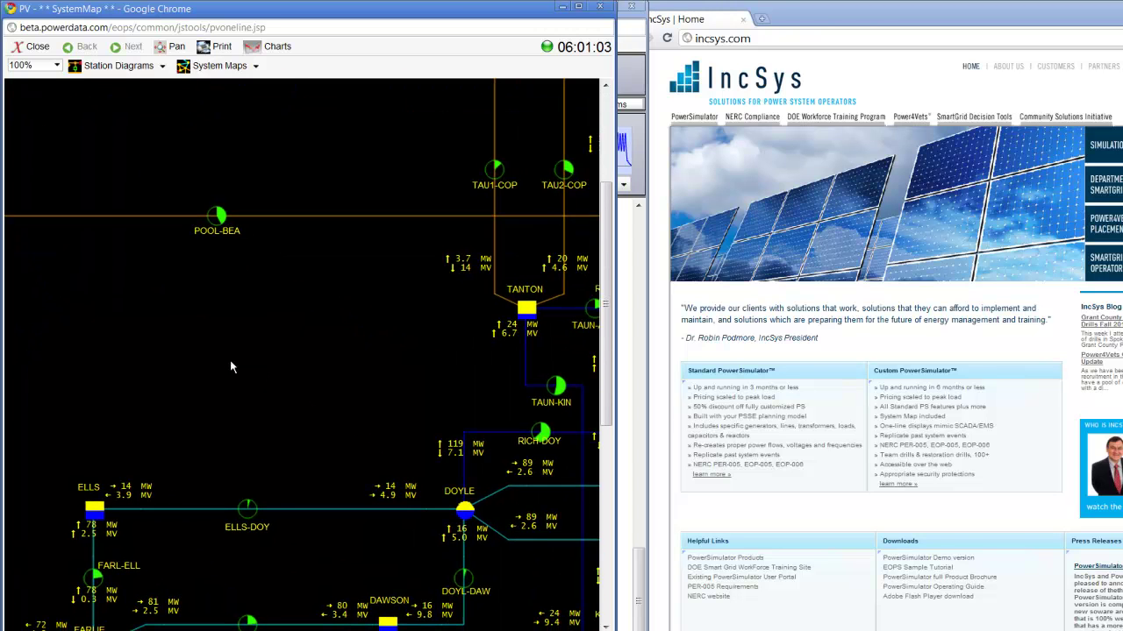
pyautogui.moveTo(539, 571); pyautogui.dragTo(116, 173)
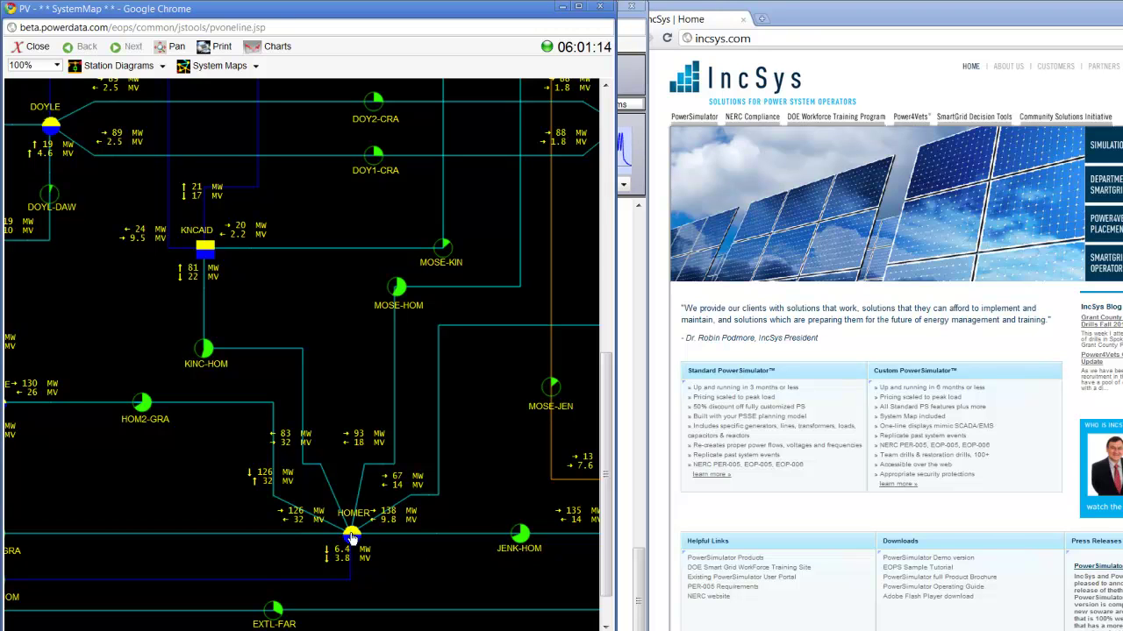
pyautogui.click(351, 535)
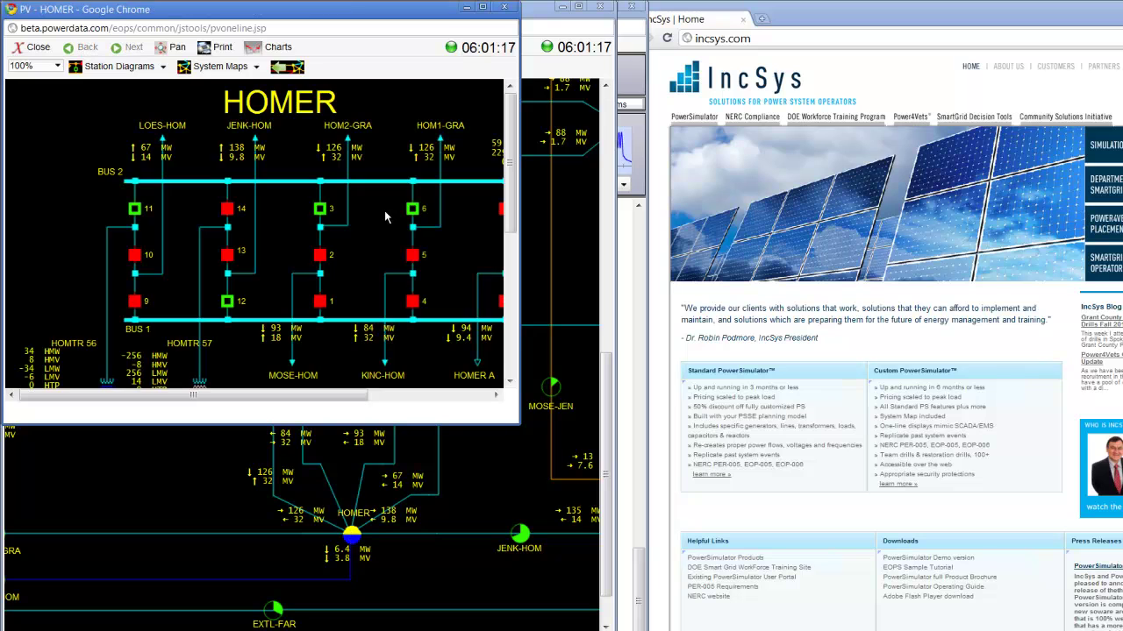
pyautogui.click(504, 7)
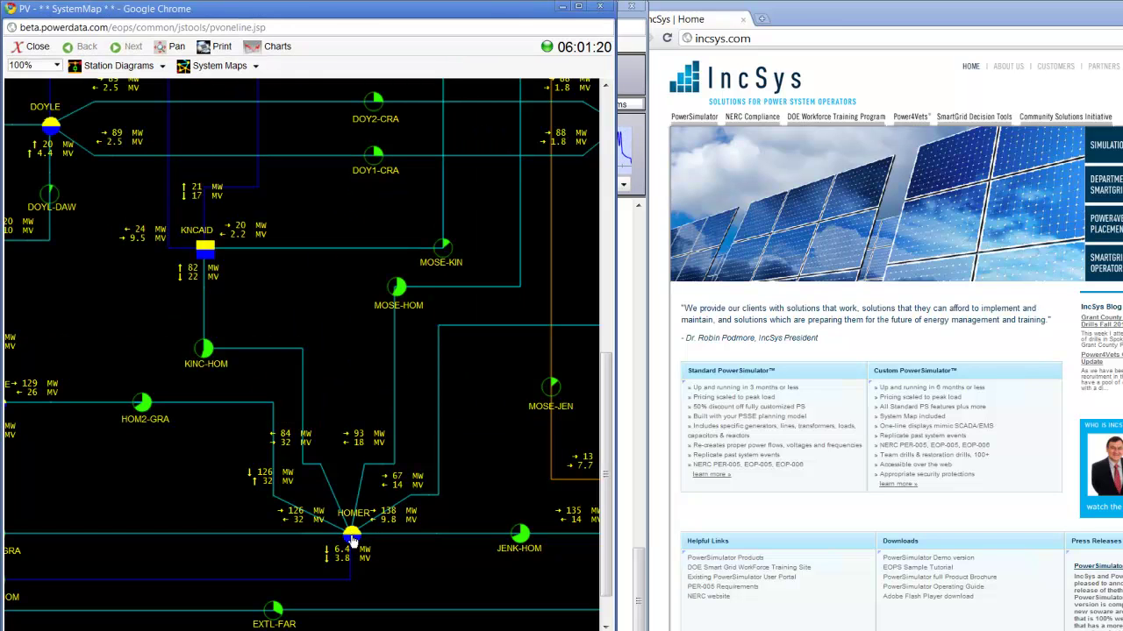
# Step: On the HOMER diagram, close breakers 11 and 12 and open breakers 9 and 14
pyautogui.click(374, 433)
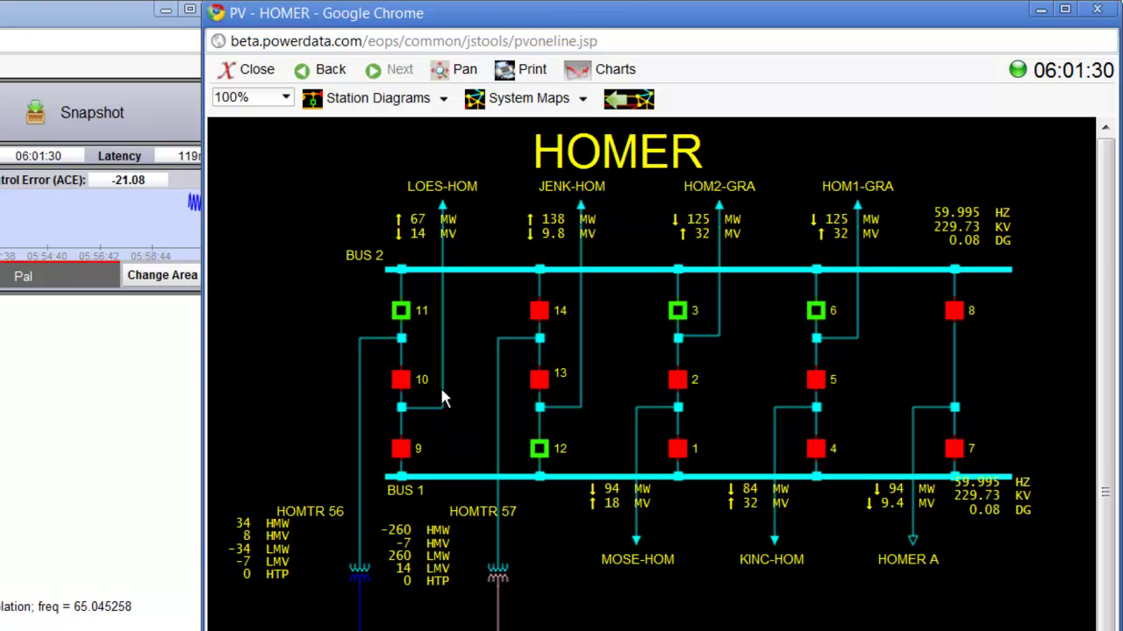
pyautogui.click(402, 313)
pyautogui.click(508, 456)
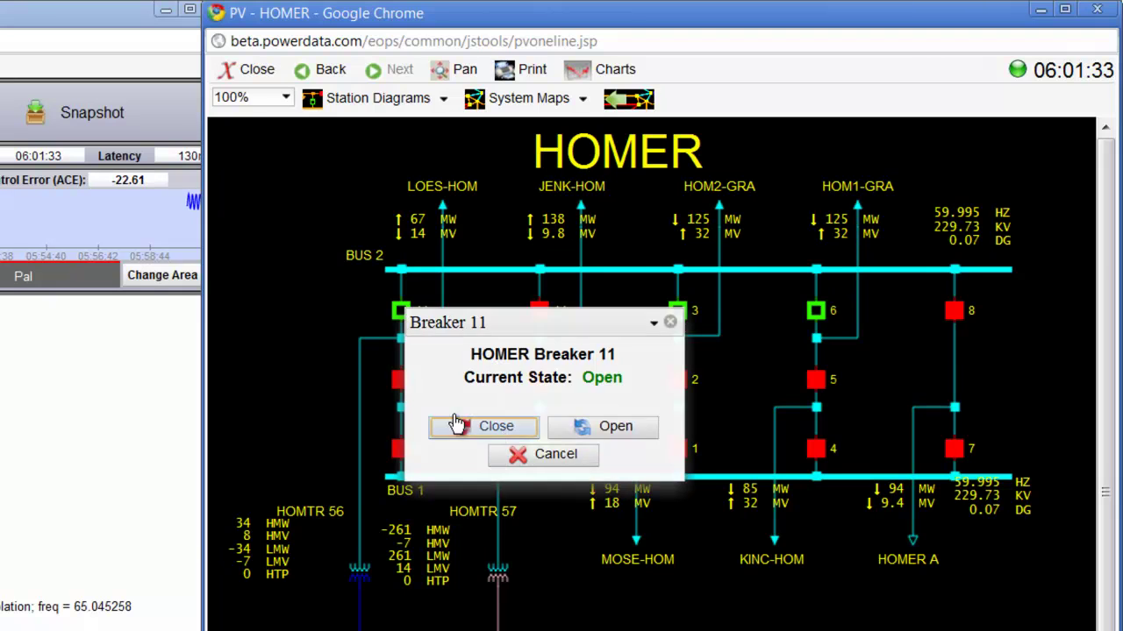
pyautogui.click(405, 450)
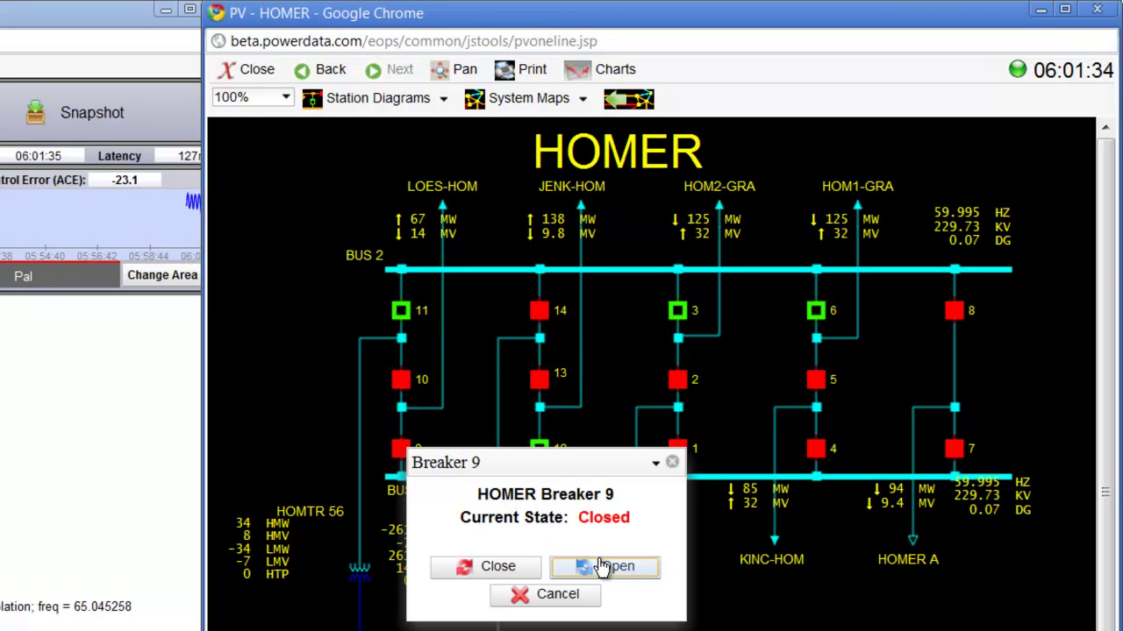
pyautogui.click(604, 566)
pyautogui.click(541, 450)
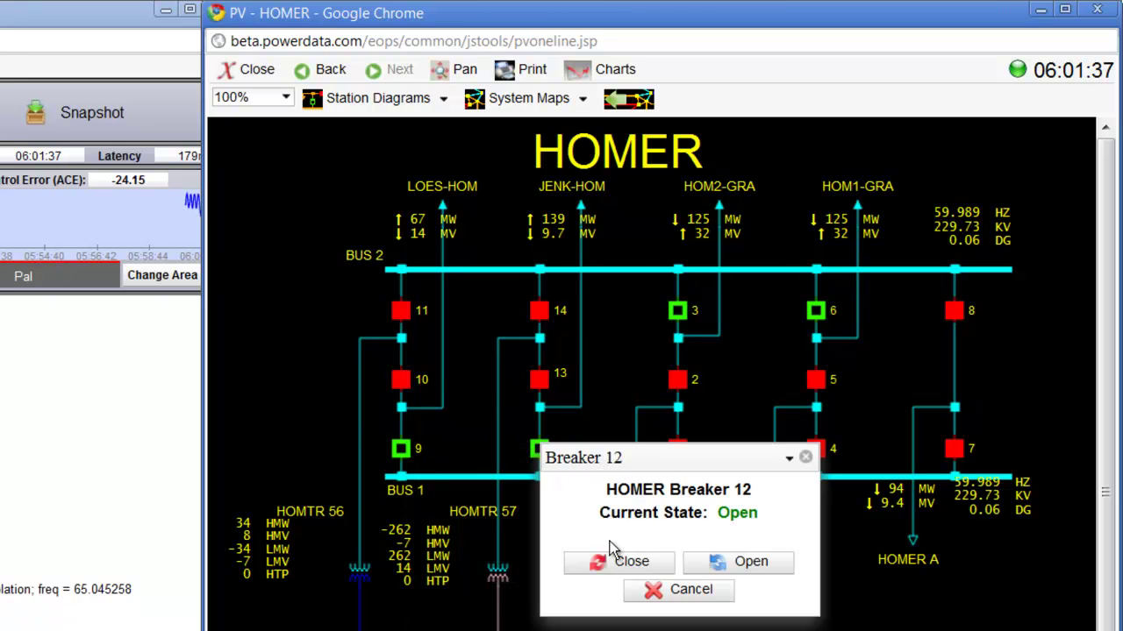
pyautogui.click(611, 564)
pyautogui.click(539, 312)
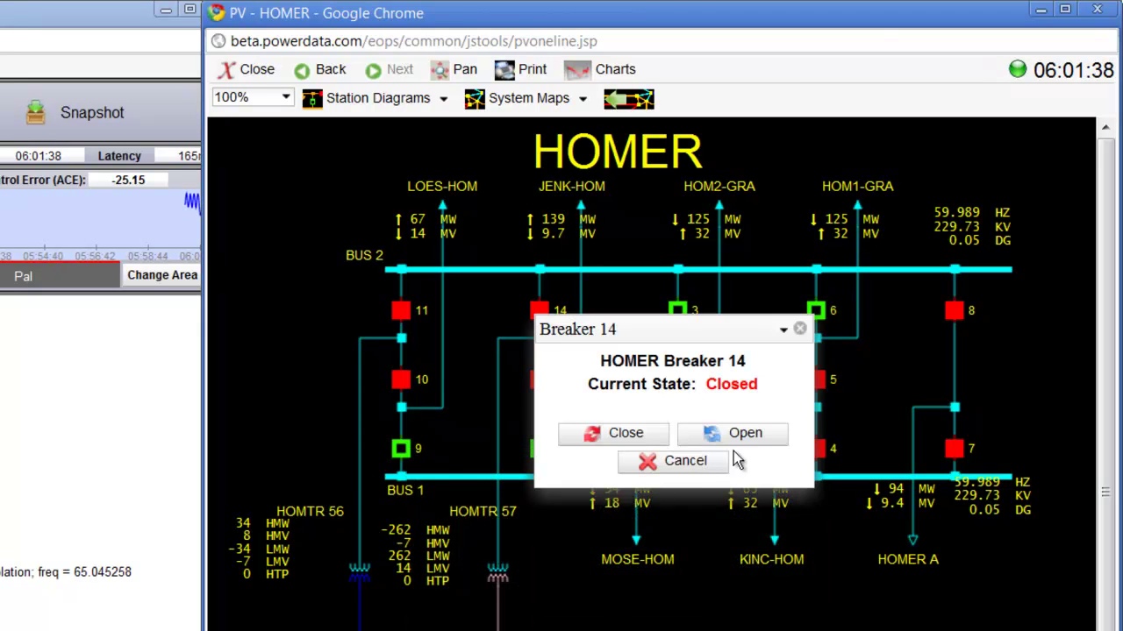
pyautogui.click(745, 439)
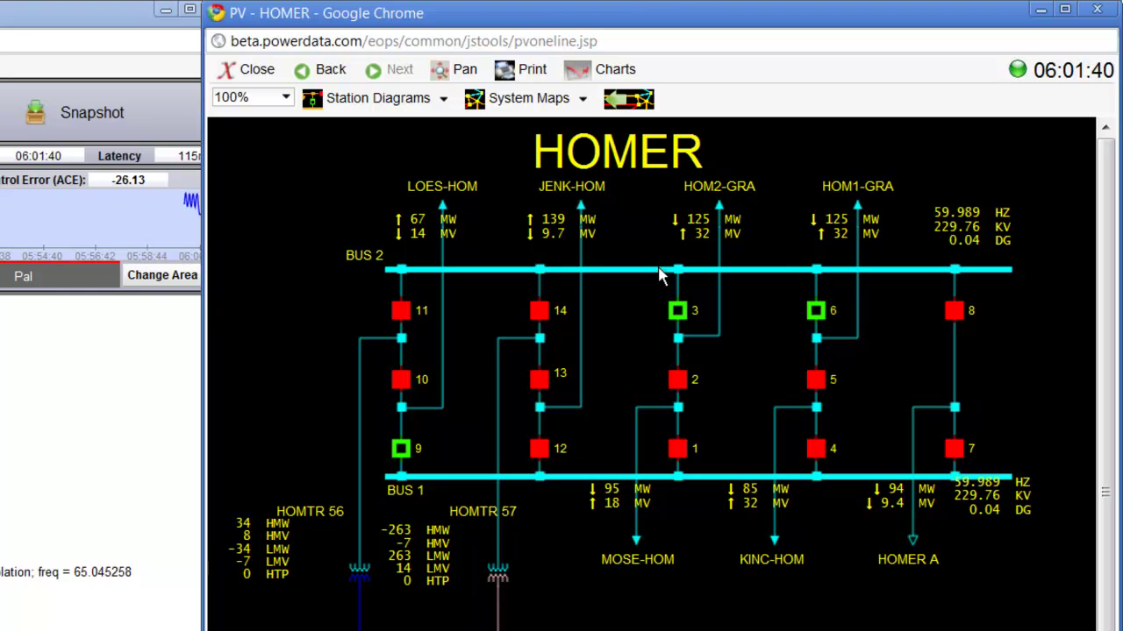
# Step: At LOCHER, put the generator in manual (MAN) mode with a 140 ramp rate and apply
pyautogui.click(443, 213)
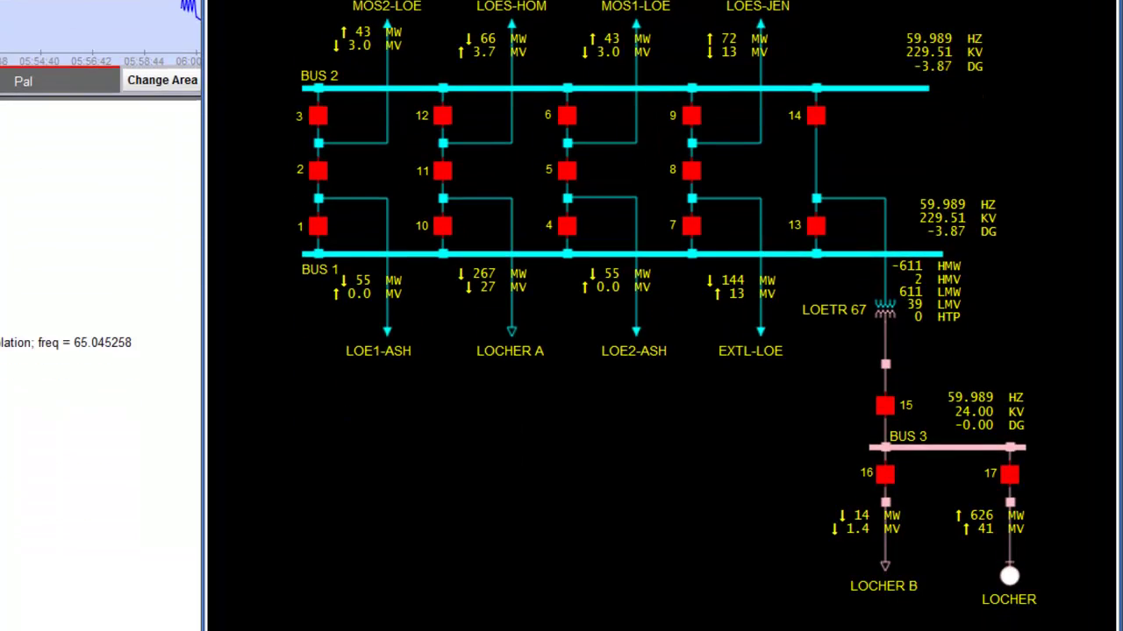
pyautogui.click(1010, 509)
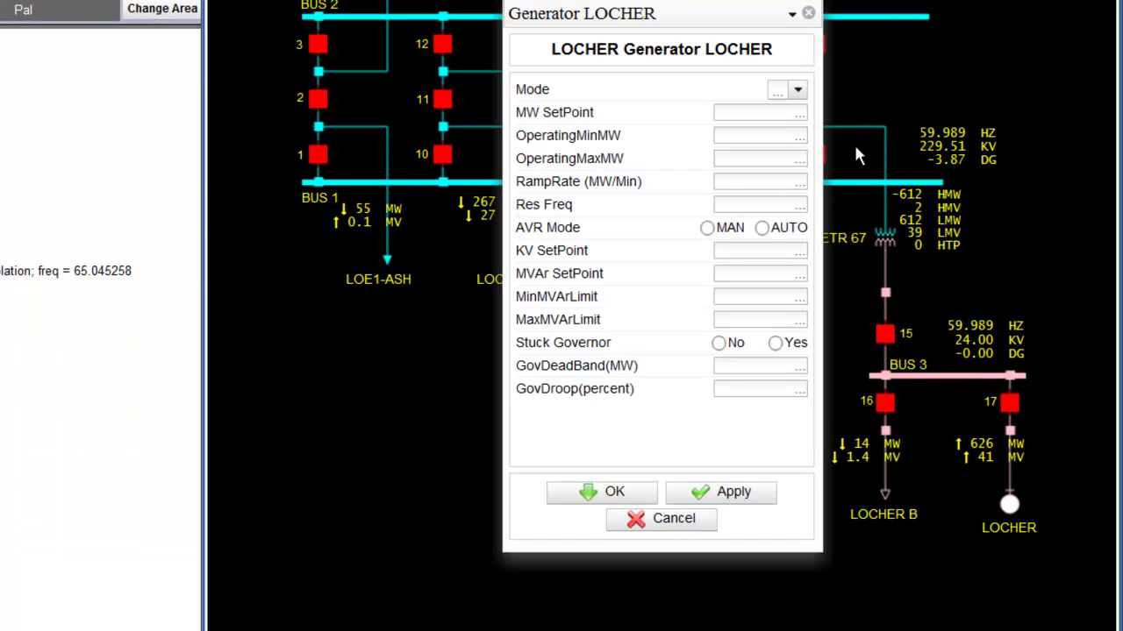
pyautogui.click(798, 90)
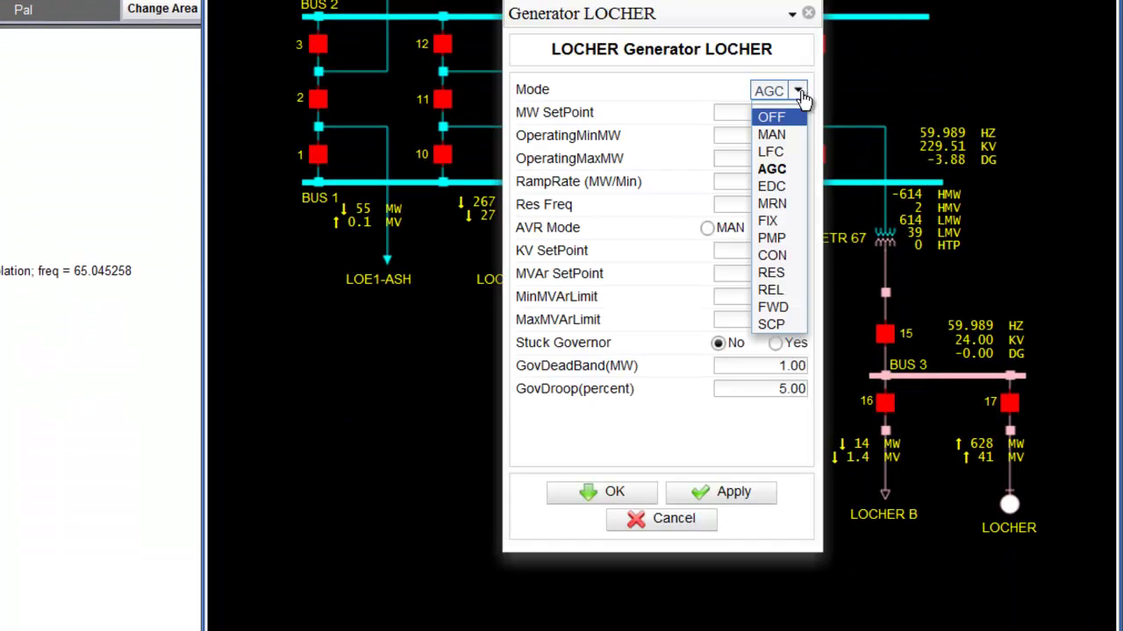
pyautogui.click(772, 134)
pyautogui.click(787, 113)
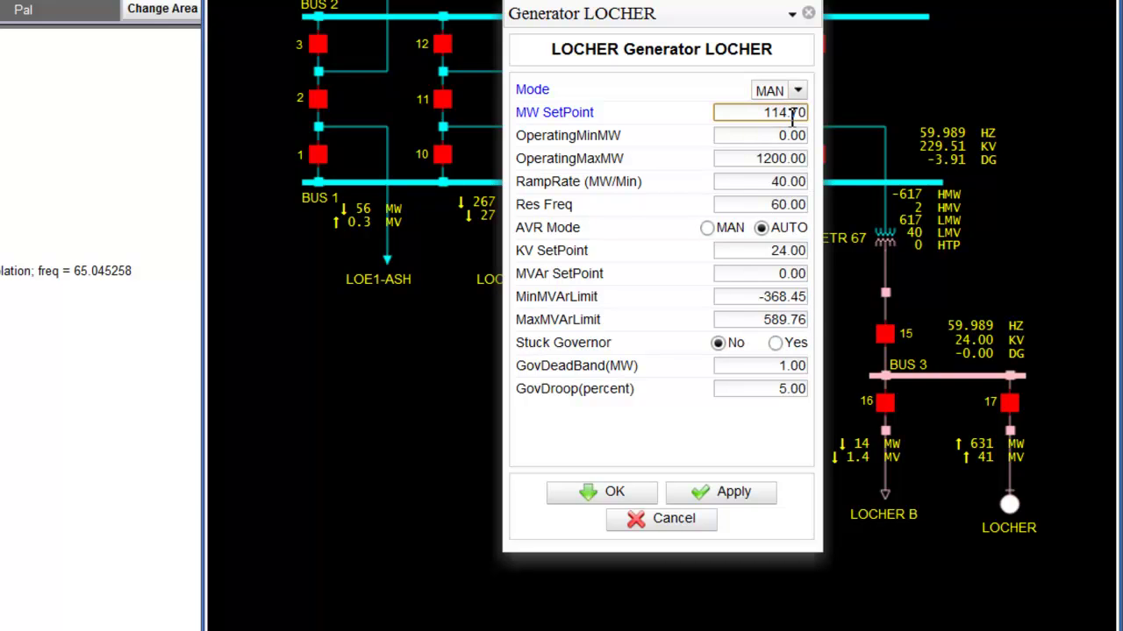
pyautogui.click(773, 182)
pyautogui.write('1')
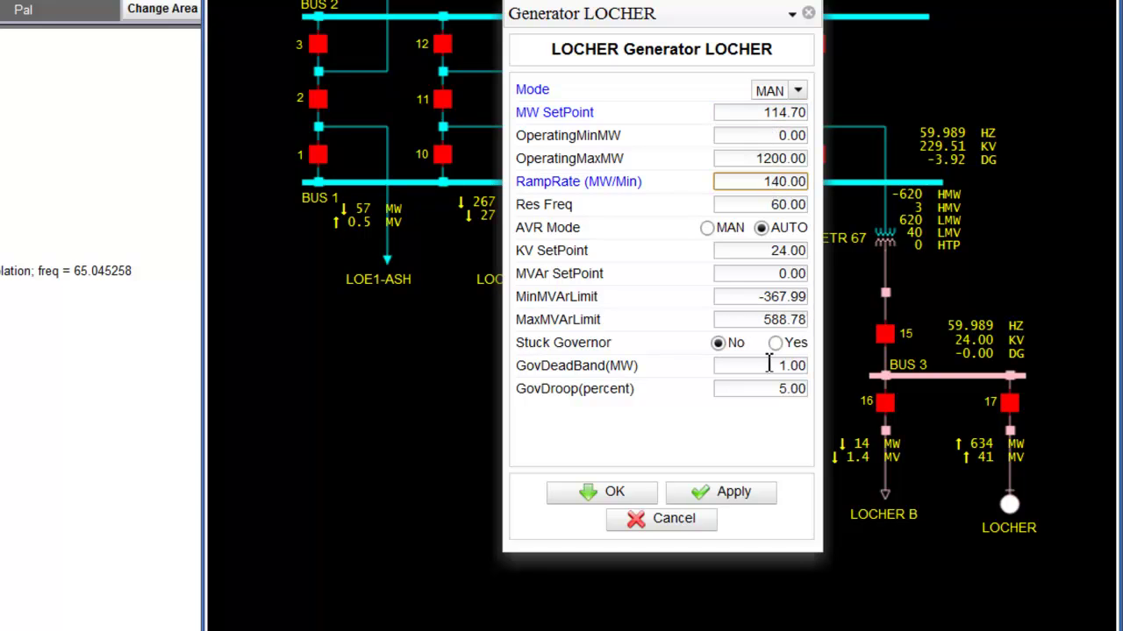
pyautogui.click(754, 493)
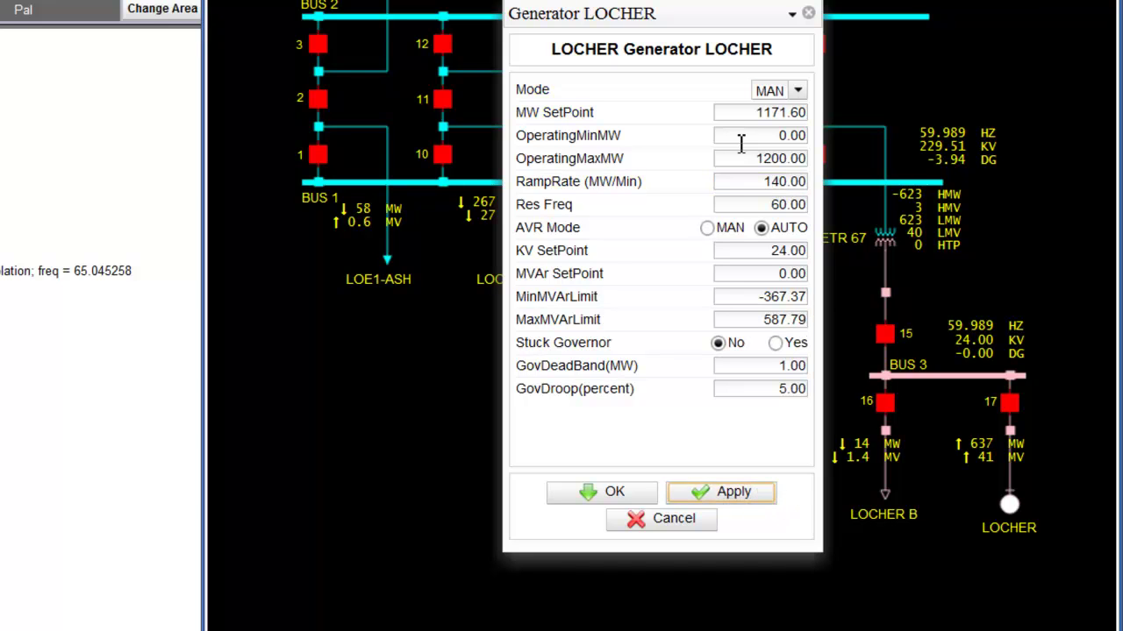
# Step: Set LOCHER's MW setpoint to 1214.70 and ramp rate to 40 MW/min, then confirm
pyautogui.click(770, 113)
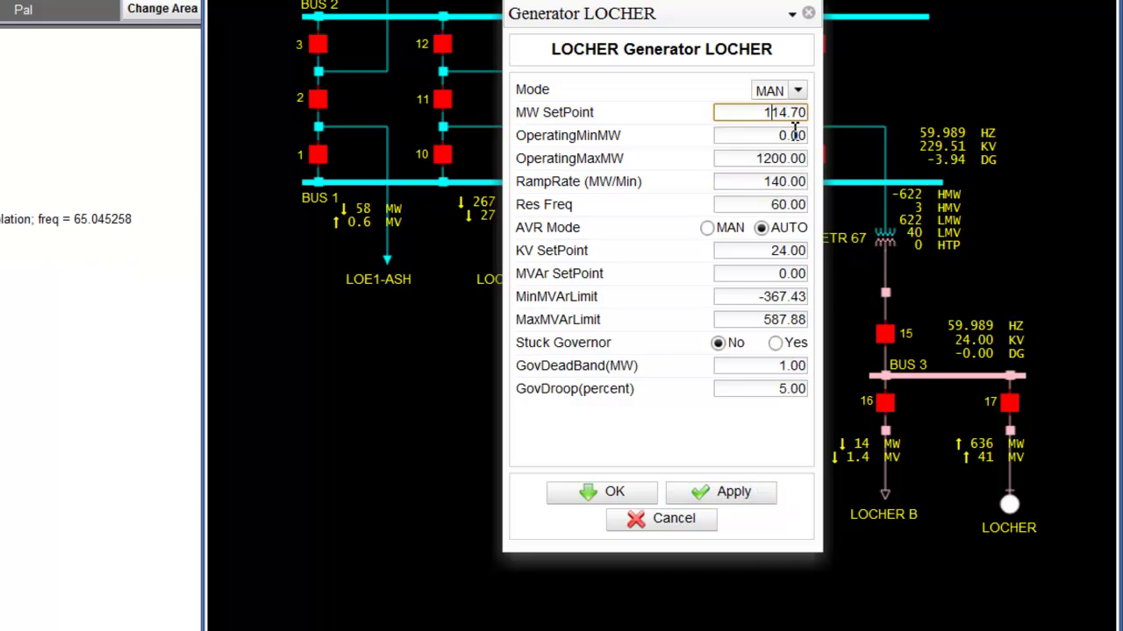
pyautogui.write('2')
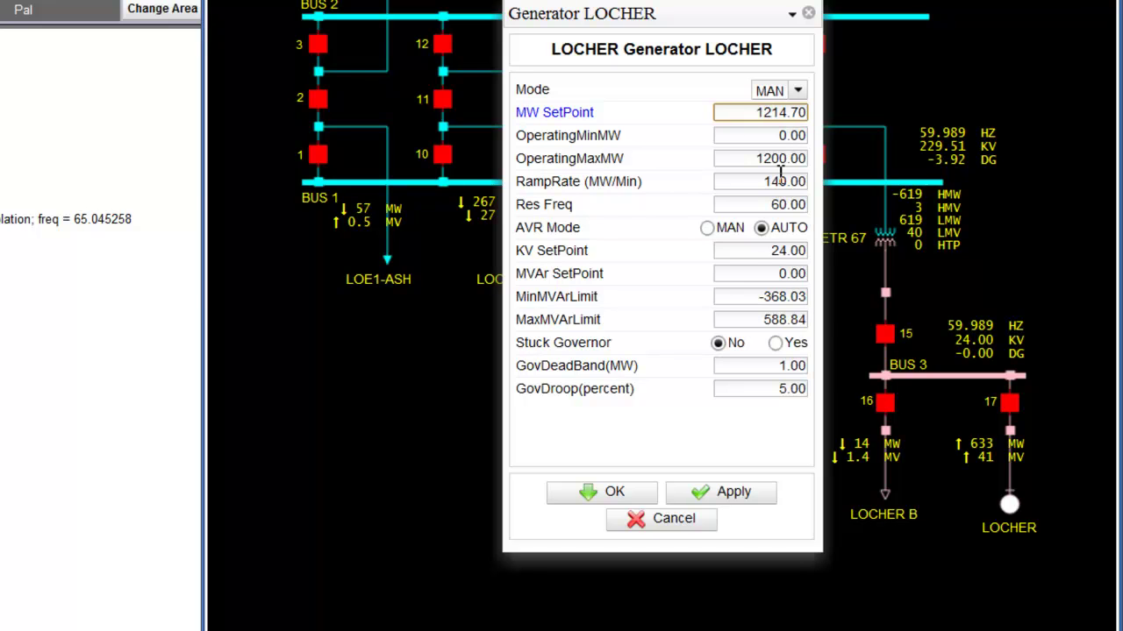
pyautogui.click(779, 182)
pyautogui.press('BackSpace')
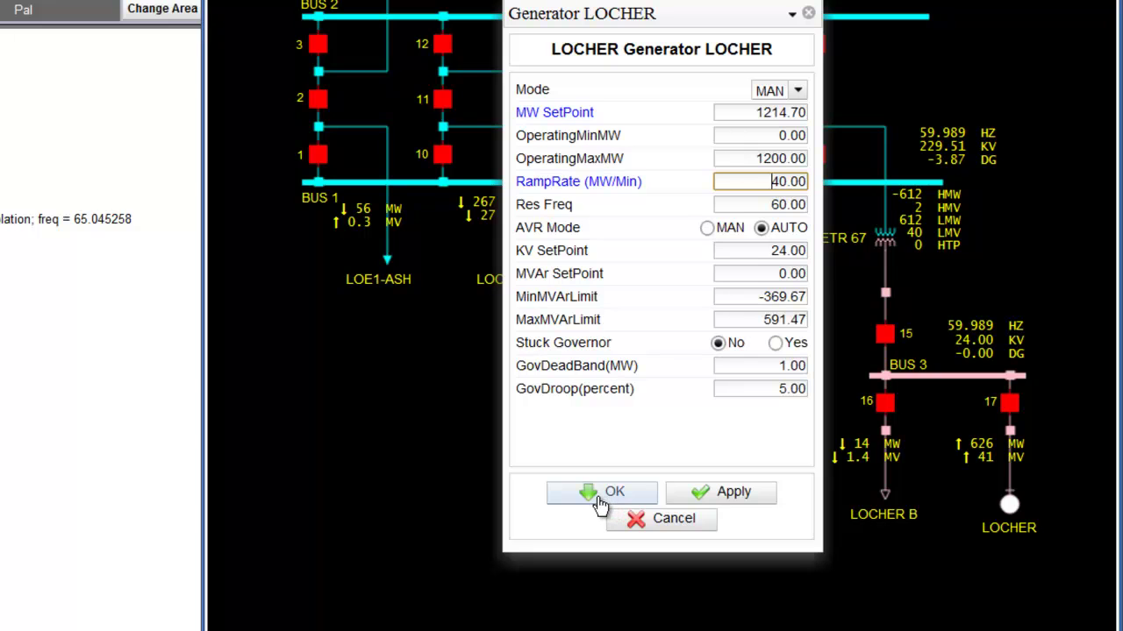
pyautogui.click(600, 496)
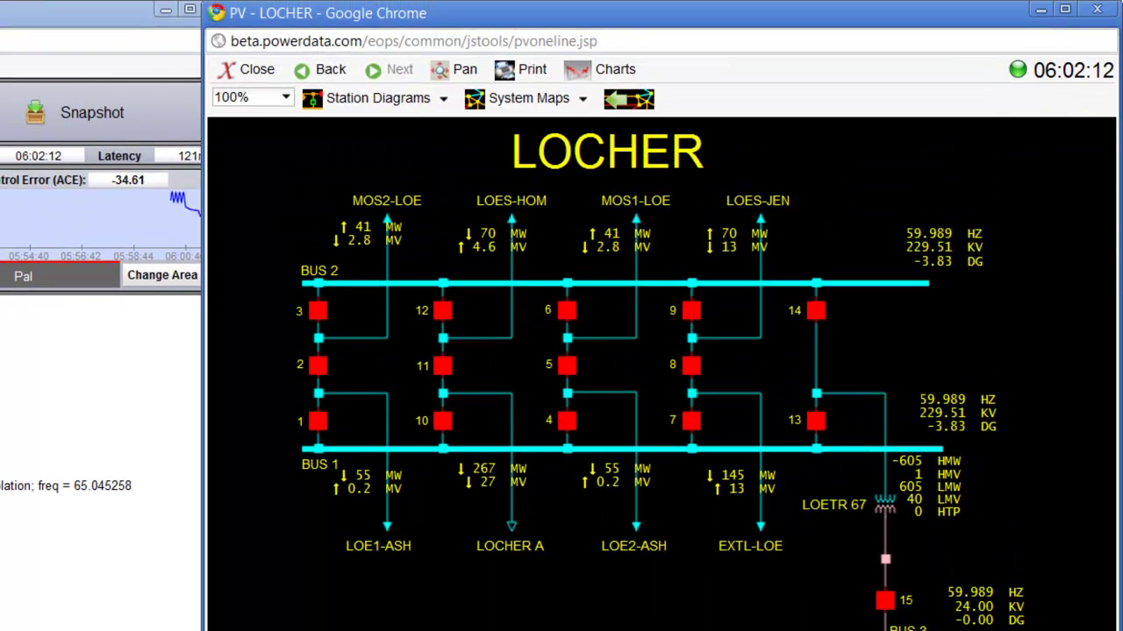
# Step: Replace the LOCHER one-line with the overall SystemMap around HOMER and KINCAID
pyautogui.click(579, 103)
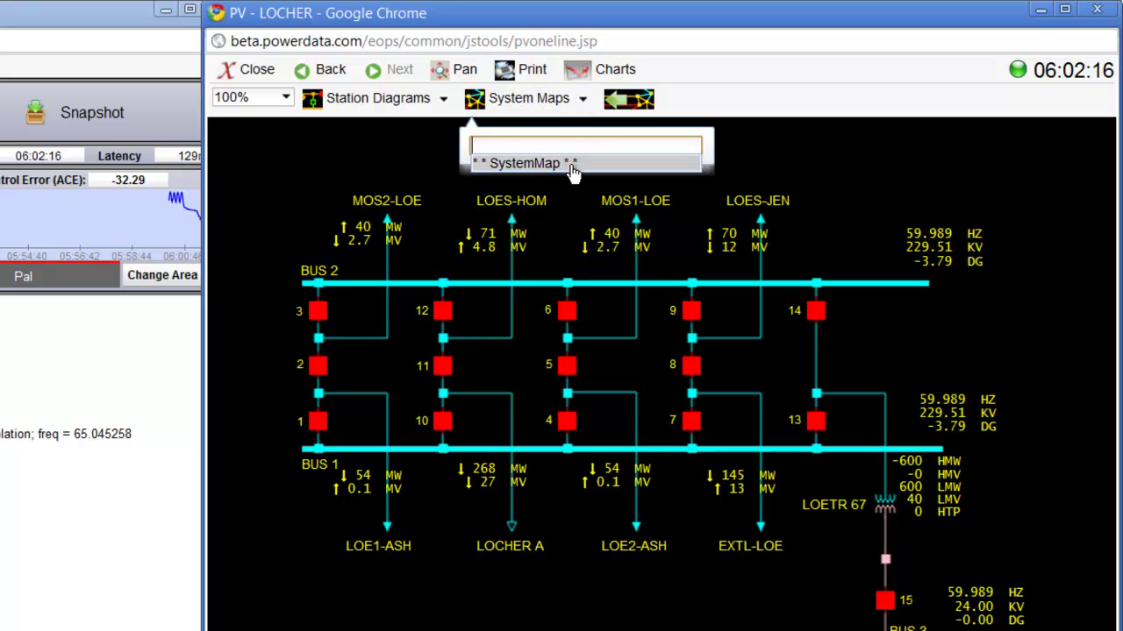
pyautogui.click(581, 98)
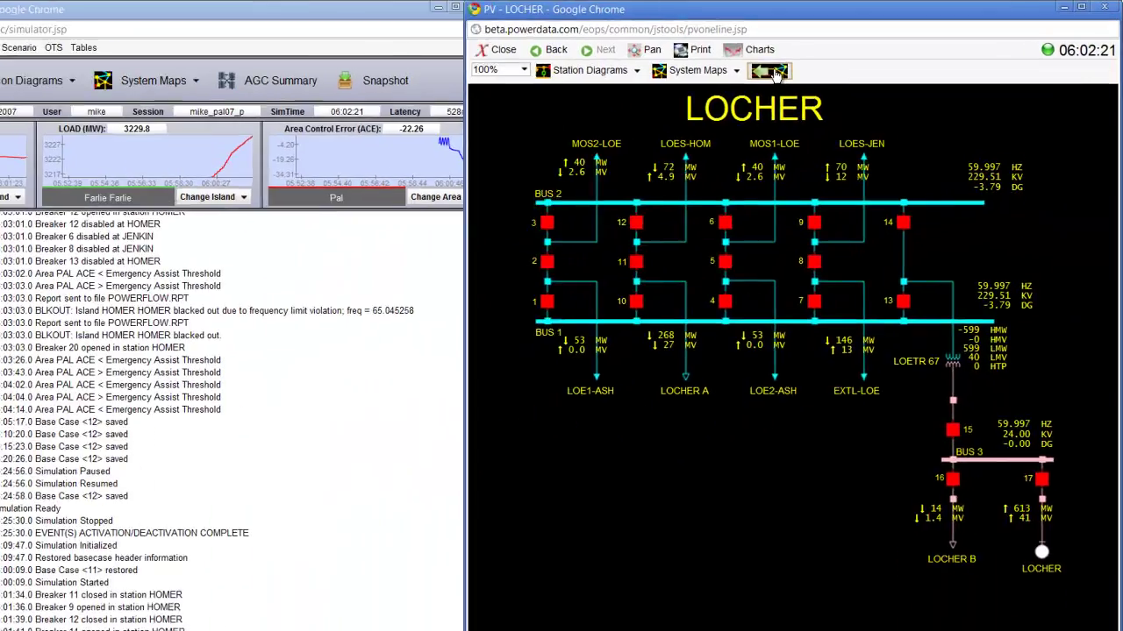
pyautogui.click(637, 103)
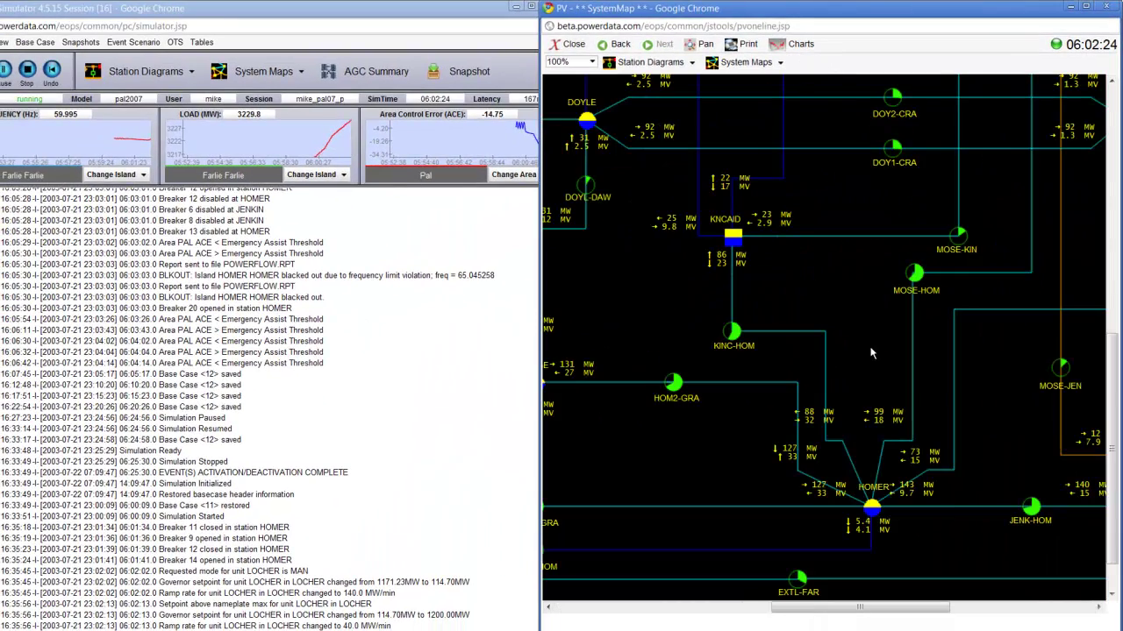
# Step: Check the KINC-HOM line's 159.344 MVA rating and impedance, then close its information window
pyautogui.moveTo(871, 348); pyautogui.dragTo(734, 345)
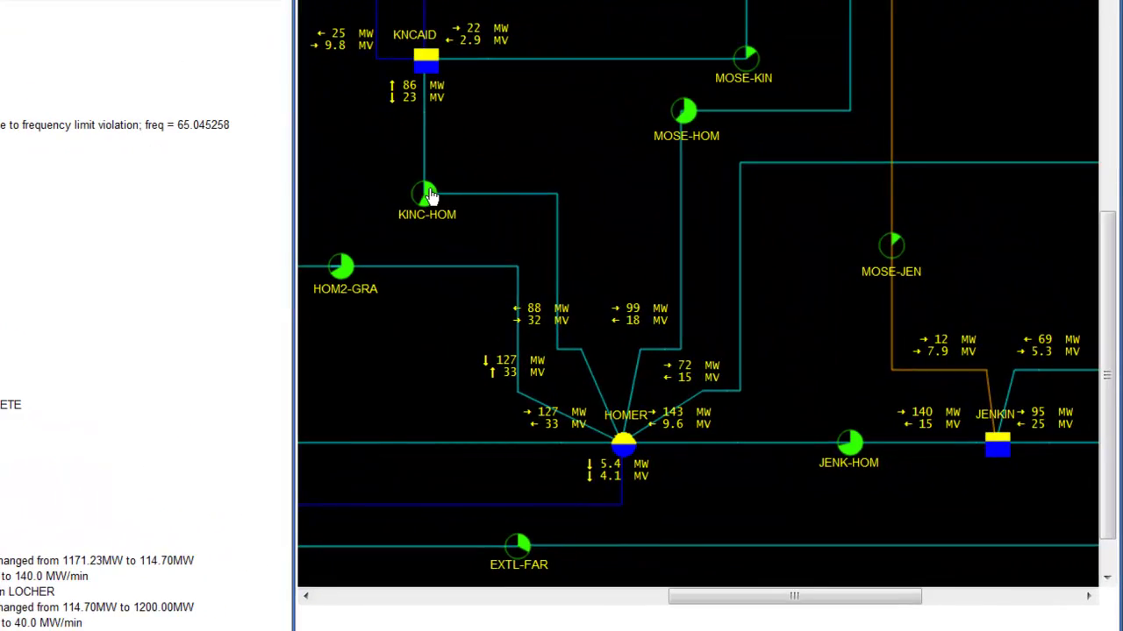
pyautogui.click(428, 193)
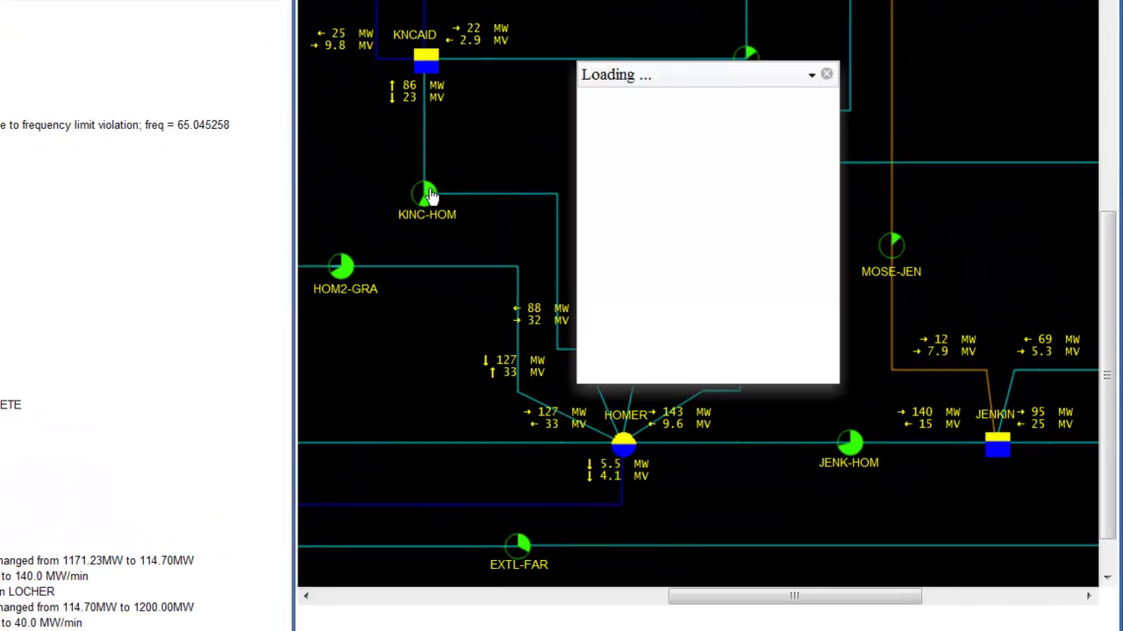
pyautogui.click(827, 77)
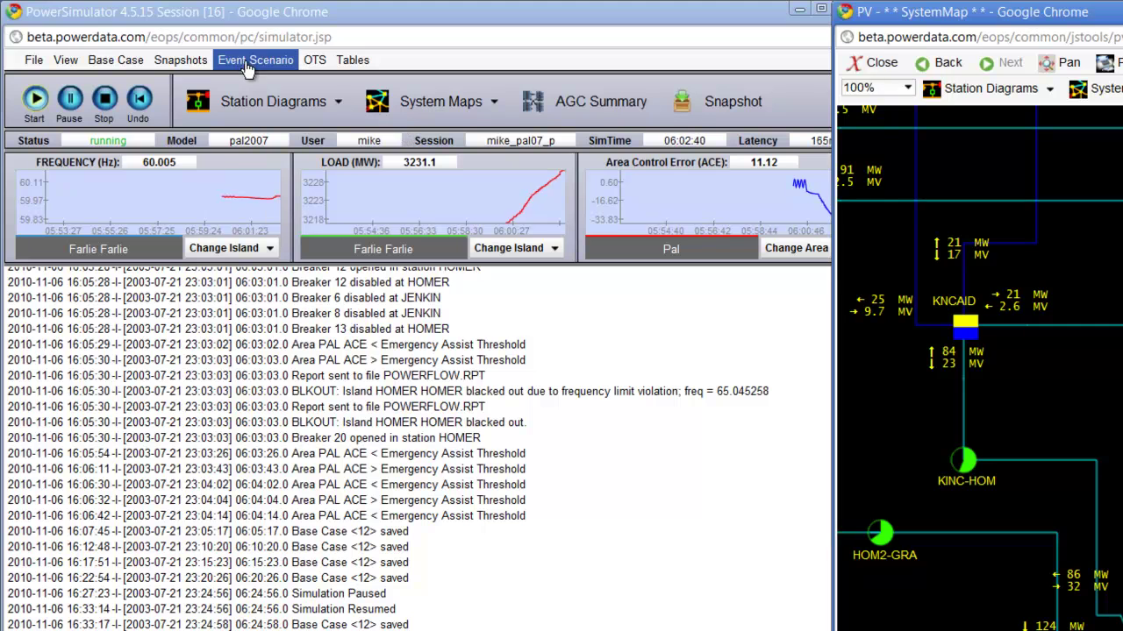
# Step: Start a new event scenario recording and name it 'NEW'
pyautogui.click(248, 62)
pyautogui.click(252, 82)
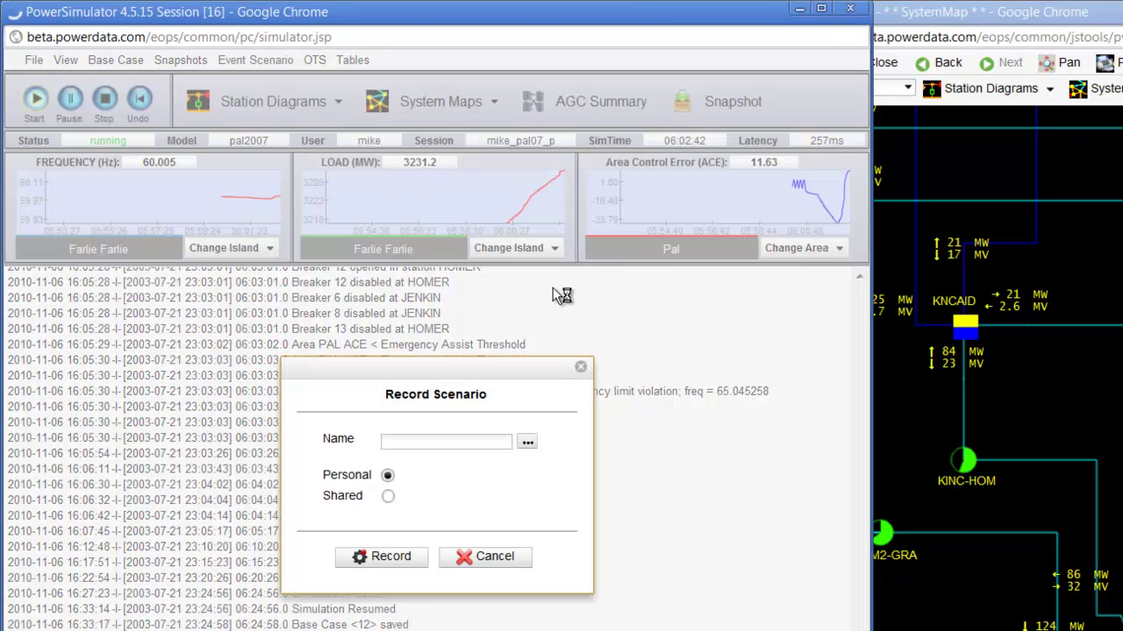
pyautogui.click(492, 442)
pyautogui.write('NE')
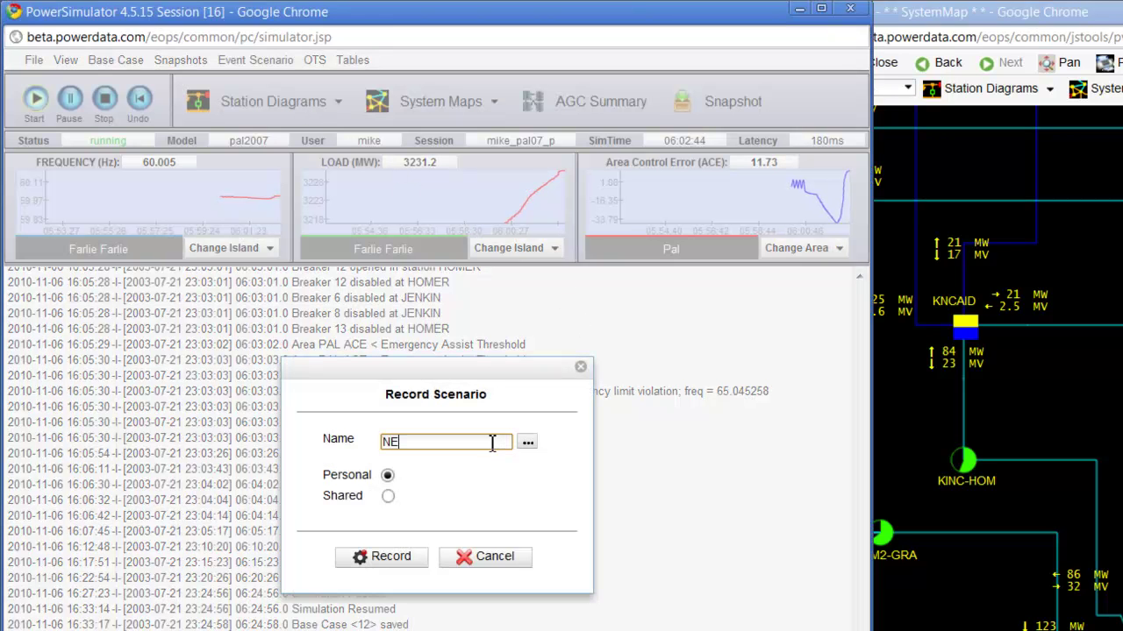
pyautogui.write('W')
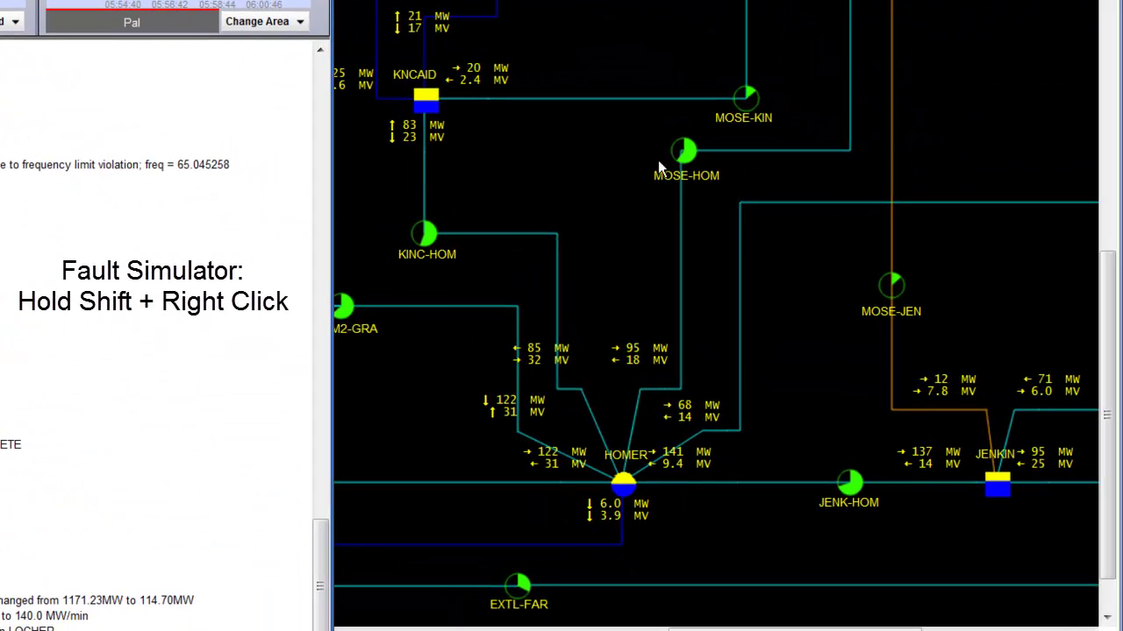
# Step: Fault the MOSE-HOM and KINC-HOM lines to 0 MW, and select Set Fault for JENK-HOM
pyautogui.keyDown('shift'); pyautogui.rightClick(689, 154); pyautogui.keyUp('shift')
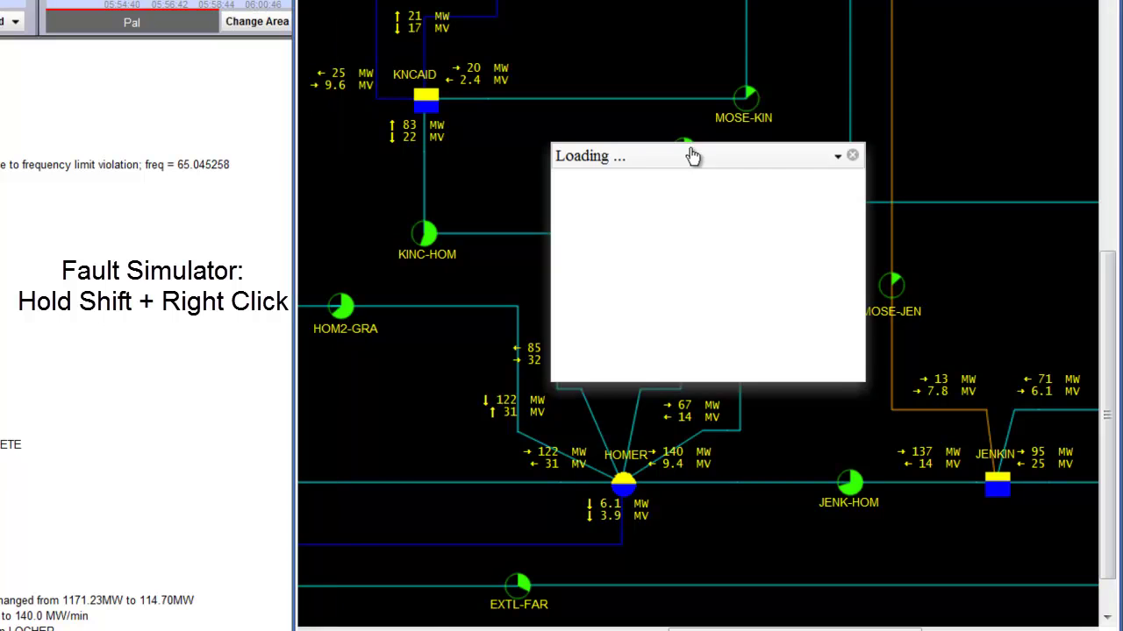
pyautogui.click(627, 239)
pyautogui.click(646, 347)
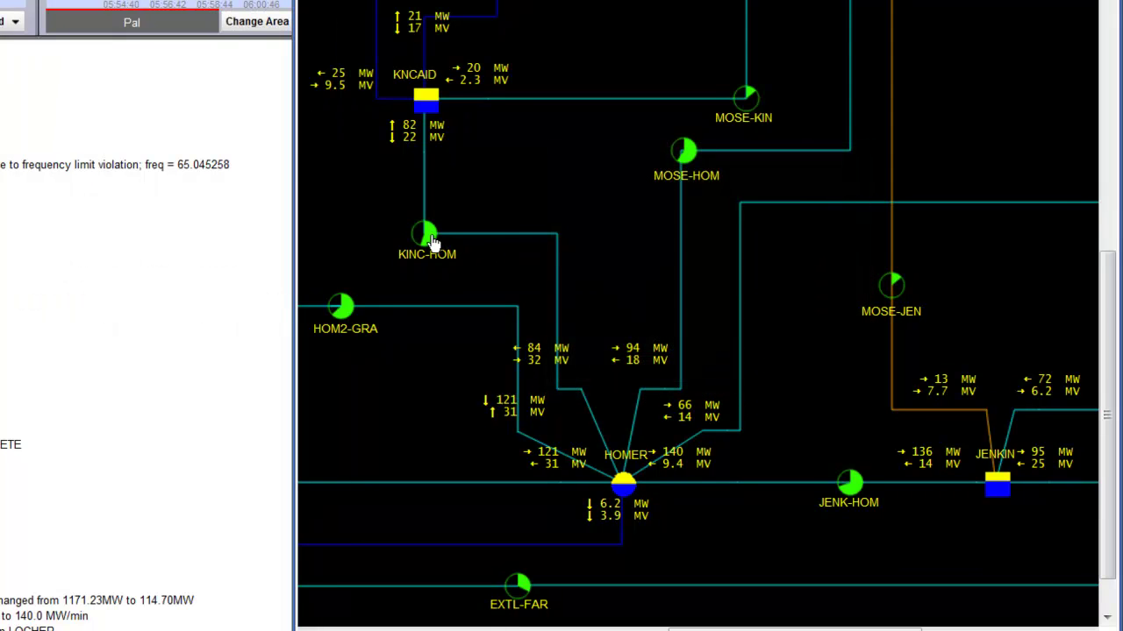
pyautogui.keyDown('shift'); pyautogui.rightClick(432, 243); pyautogui.keyUp('shift')
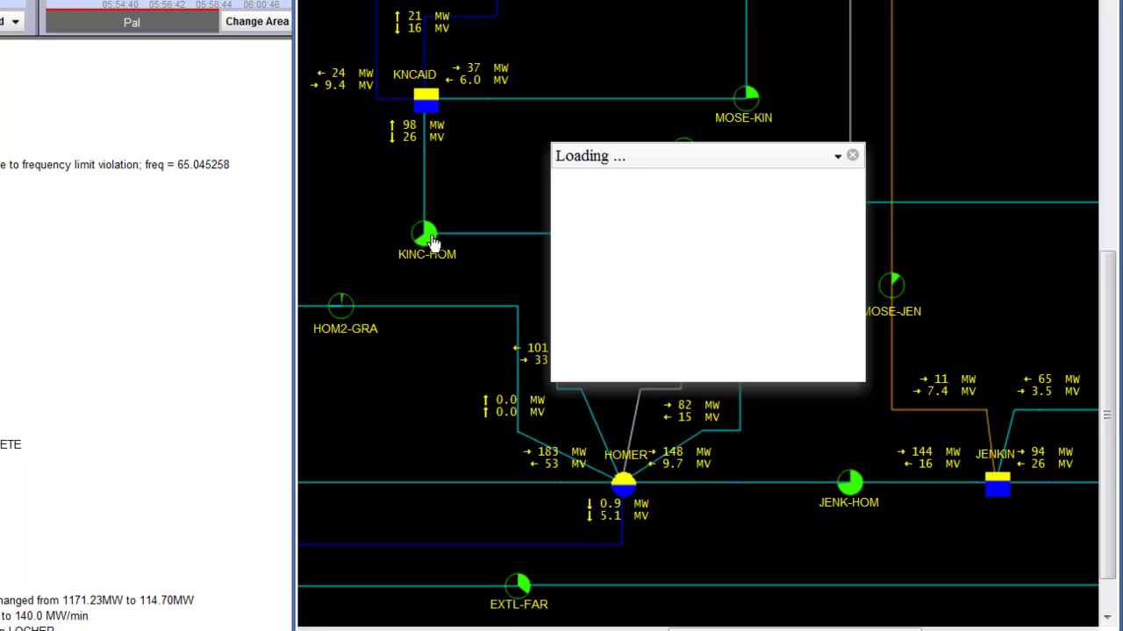
pyautogui.click(629, 239)
pyautogui.click(635, 347)
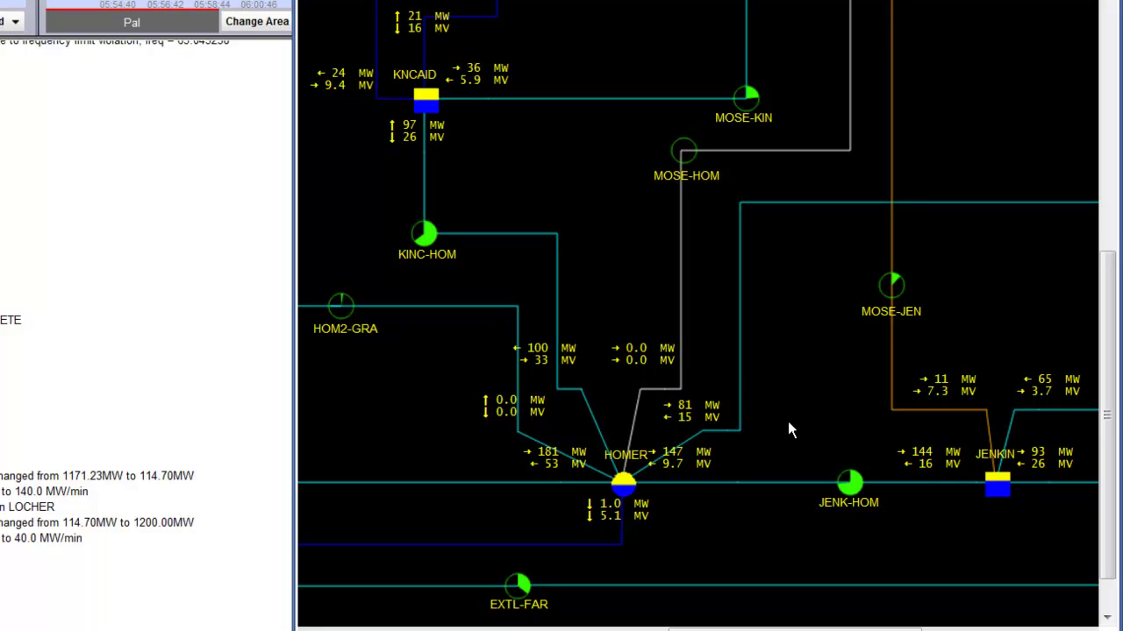
pyautogui.click(849, 485)
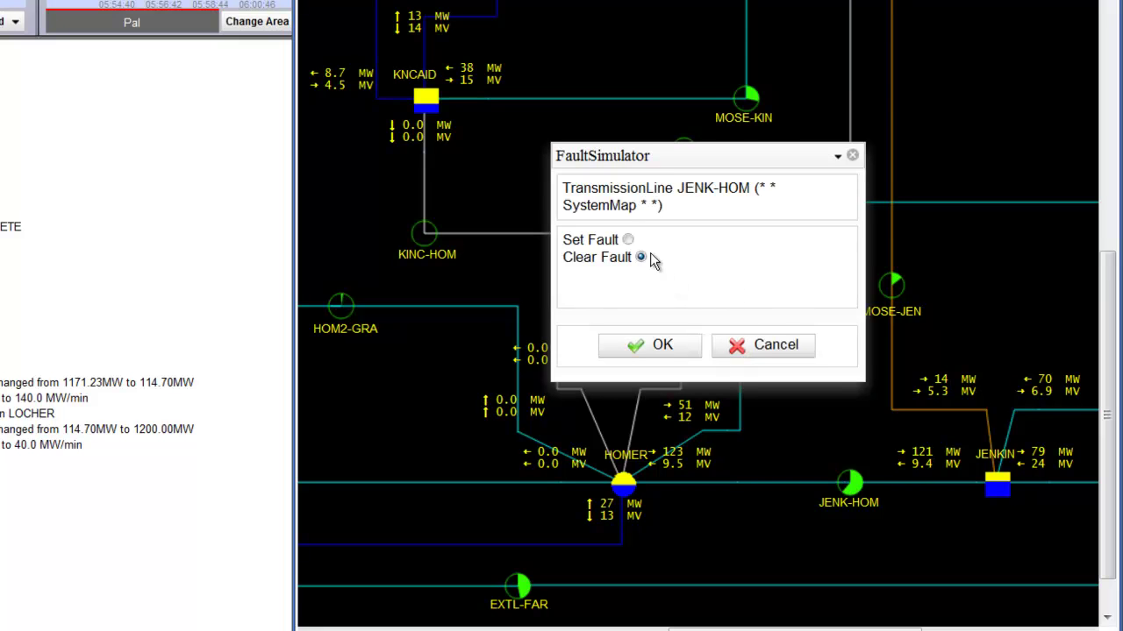
pyautogui.click(628, 241)
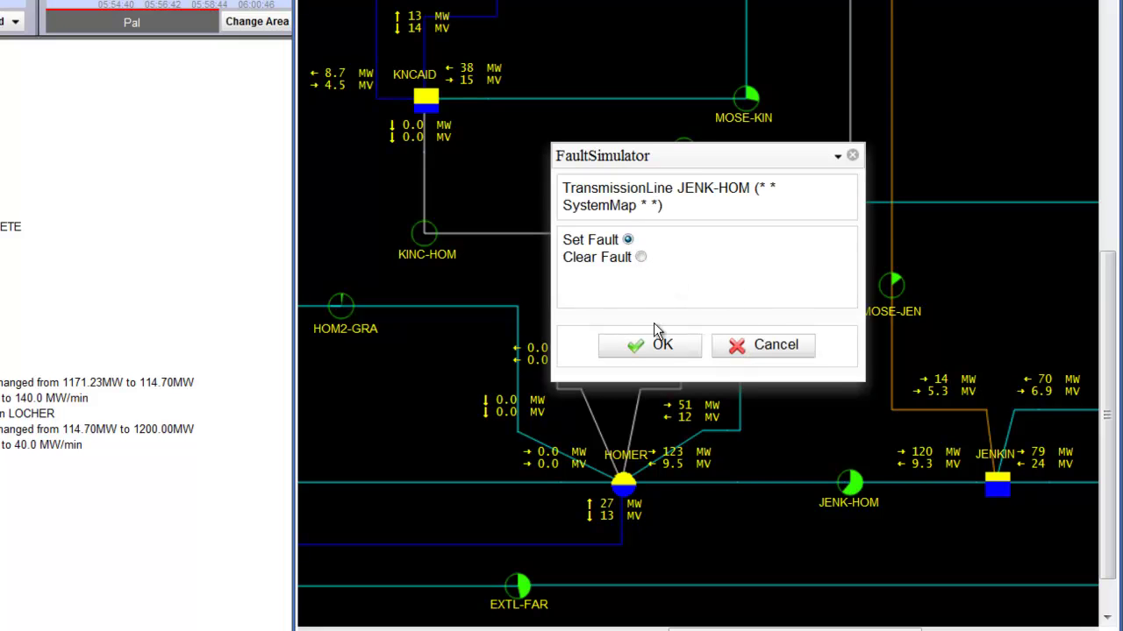